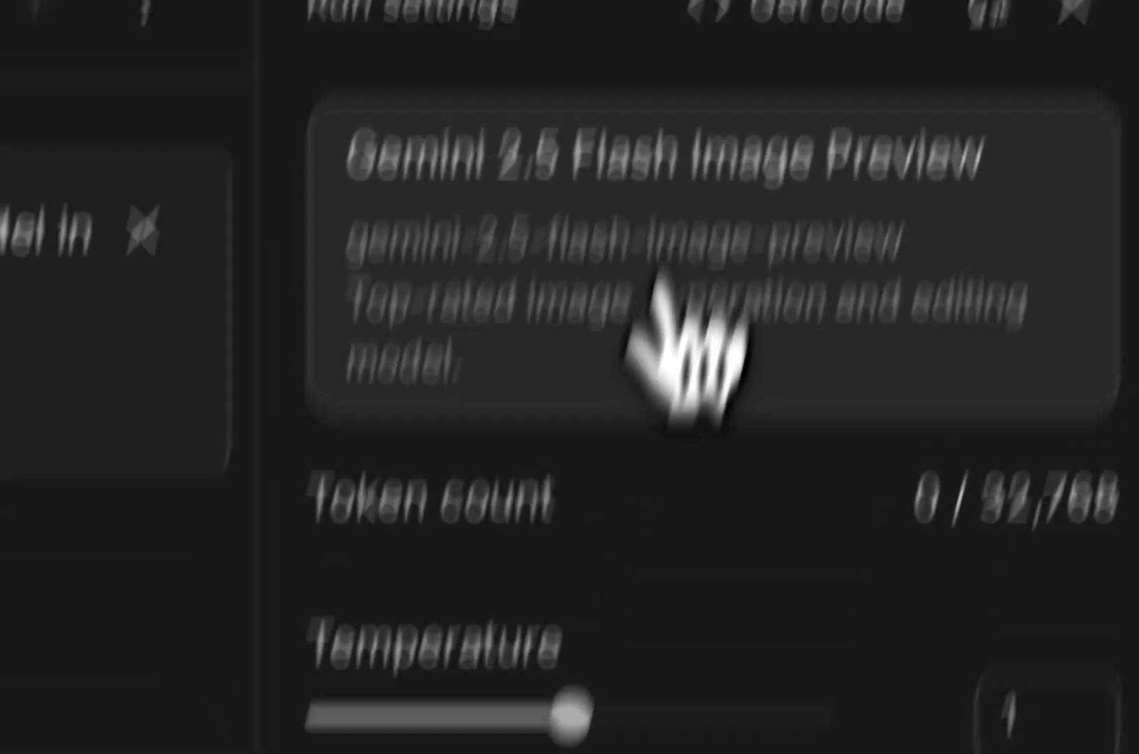
Filter the model picker to image models to choose Gemini 2.5 Flash Image Preview
left_click(674, 318)
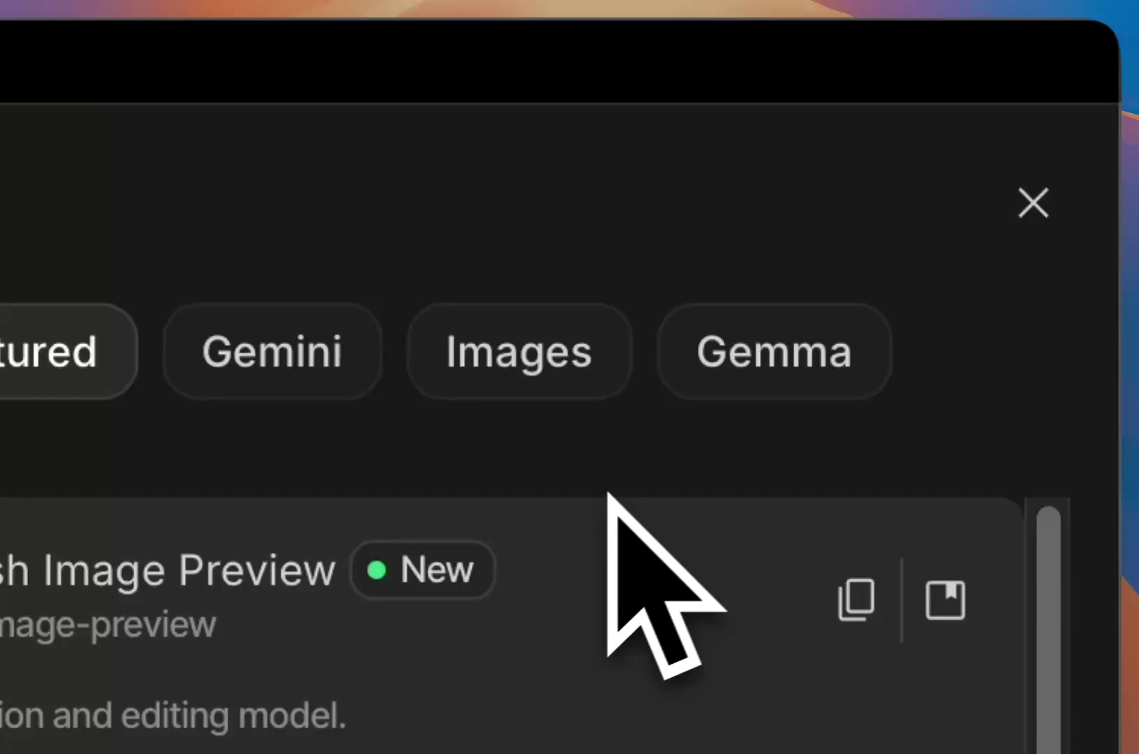
left_click(532, 353)
type("Generate an image of a banana wearing a costume.")
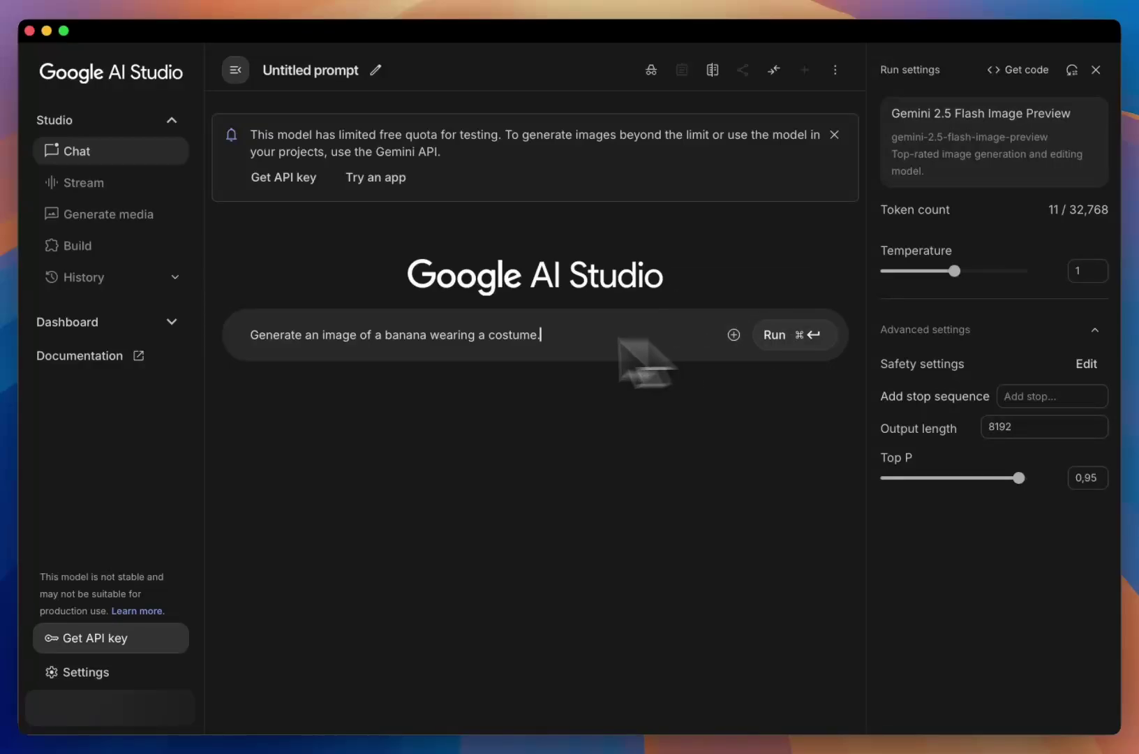
Run the banana costume prompt and inspect the resulting pirate-banana image full size
left_click(775, 335)
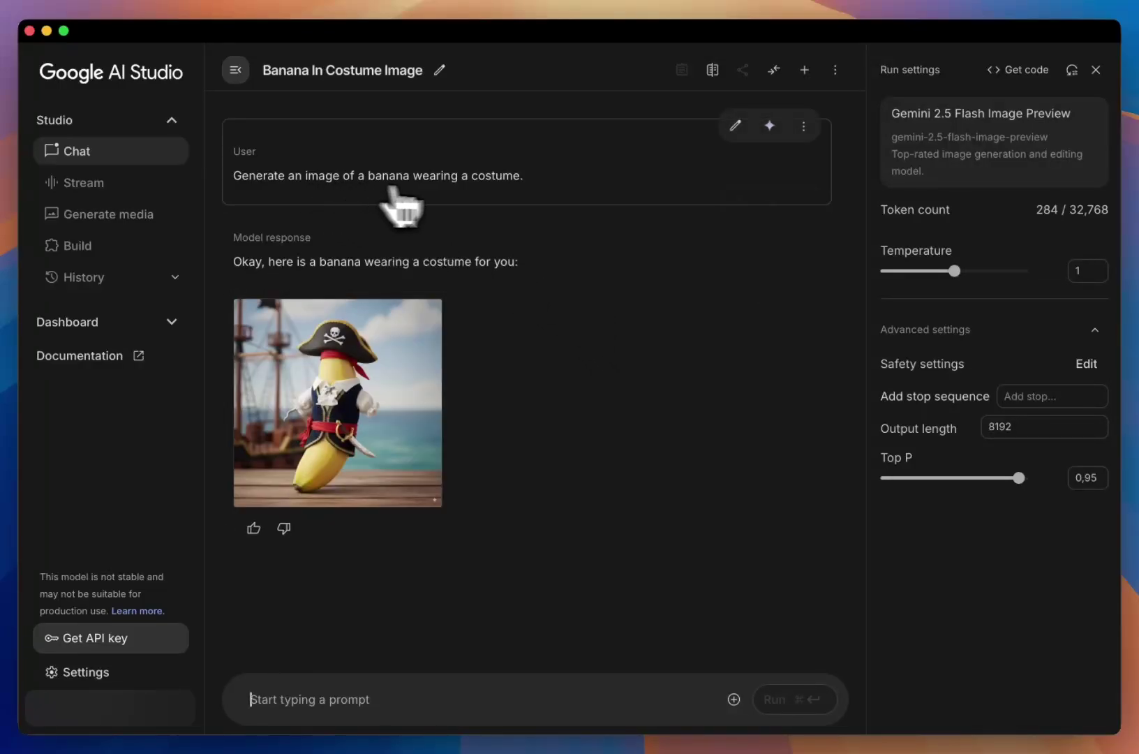
left_click(376, 387)
scroll(657, 400, "down", 1)
scroll(659, 398, "down", 4)
scroll(660, 398, "down", 5)
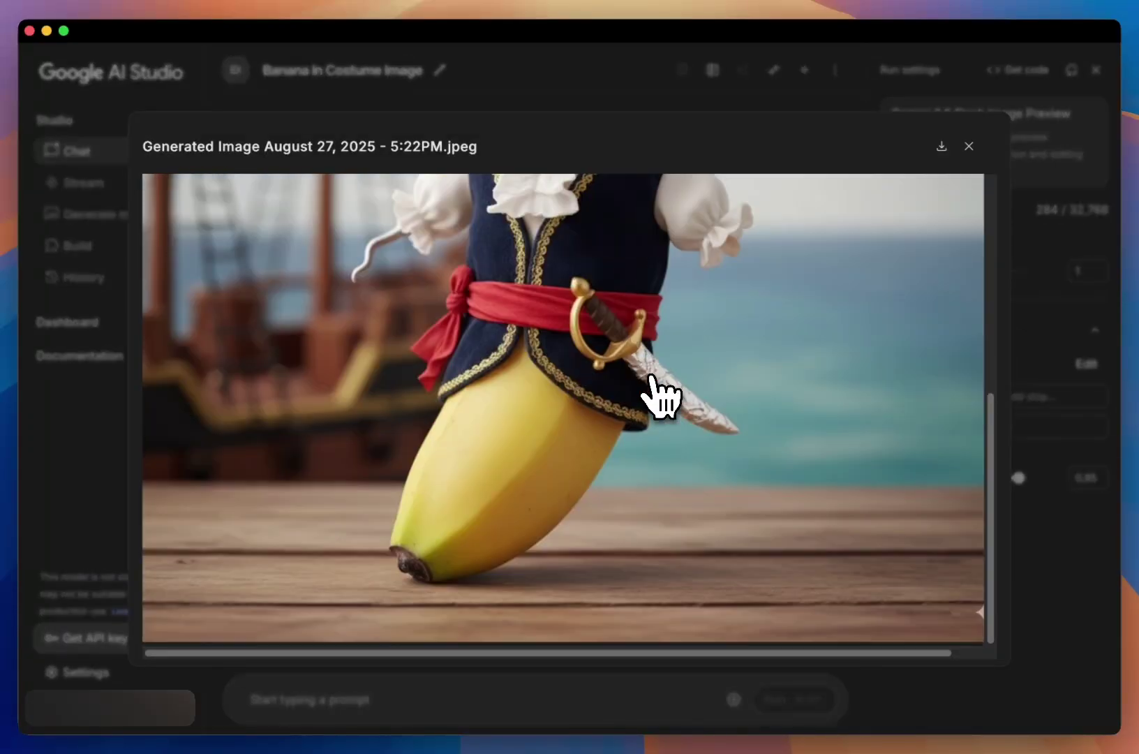
scroll(656, 394, "up", 10)
left_click(970, 147)
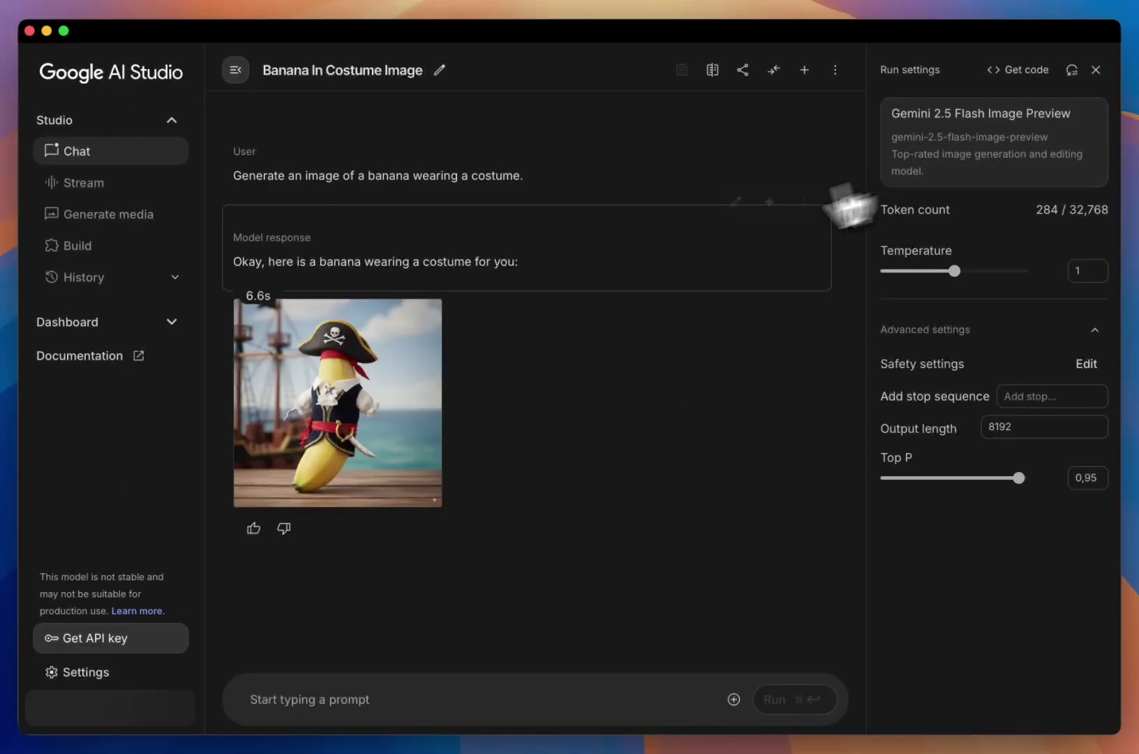
left_click(371, 697)
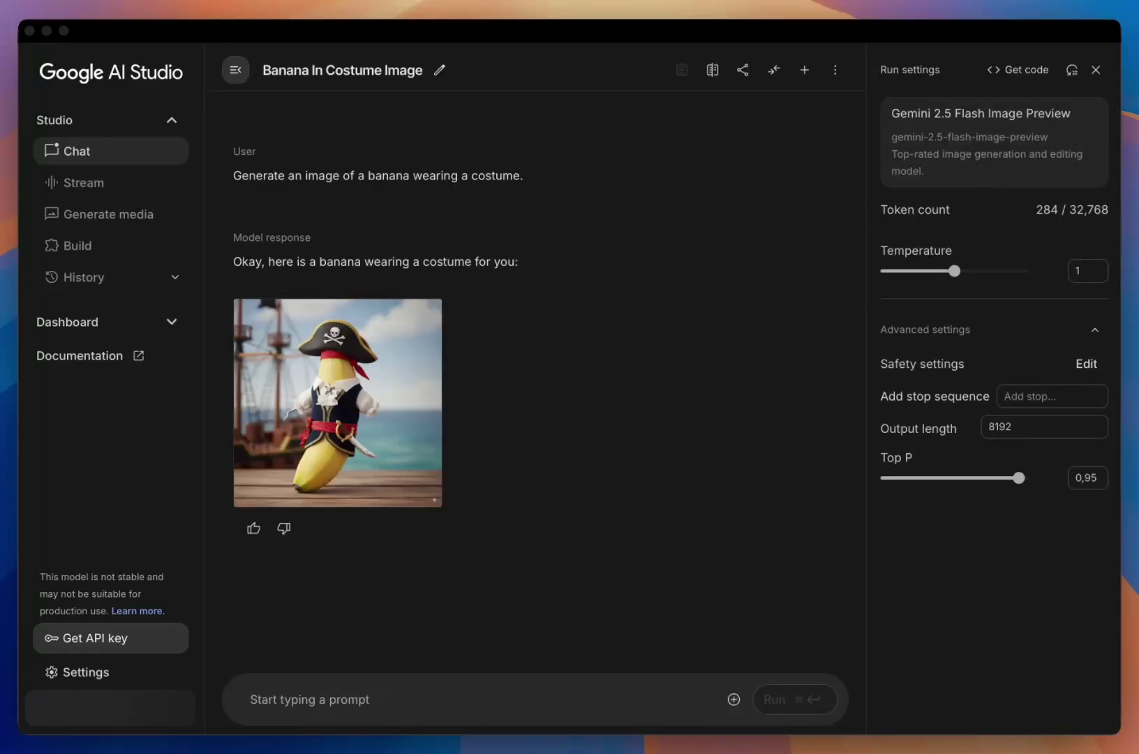
Attach the dog meme photo and send 'Dodaj pieskowi czapkę urodzinową' to add a party hat
left_click_drag(407, 598, 318, 705)
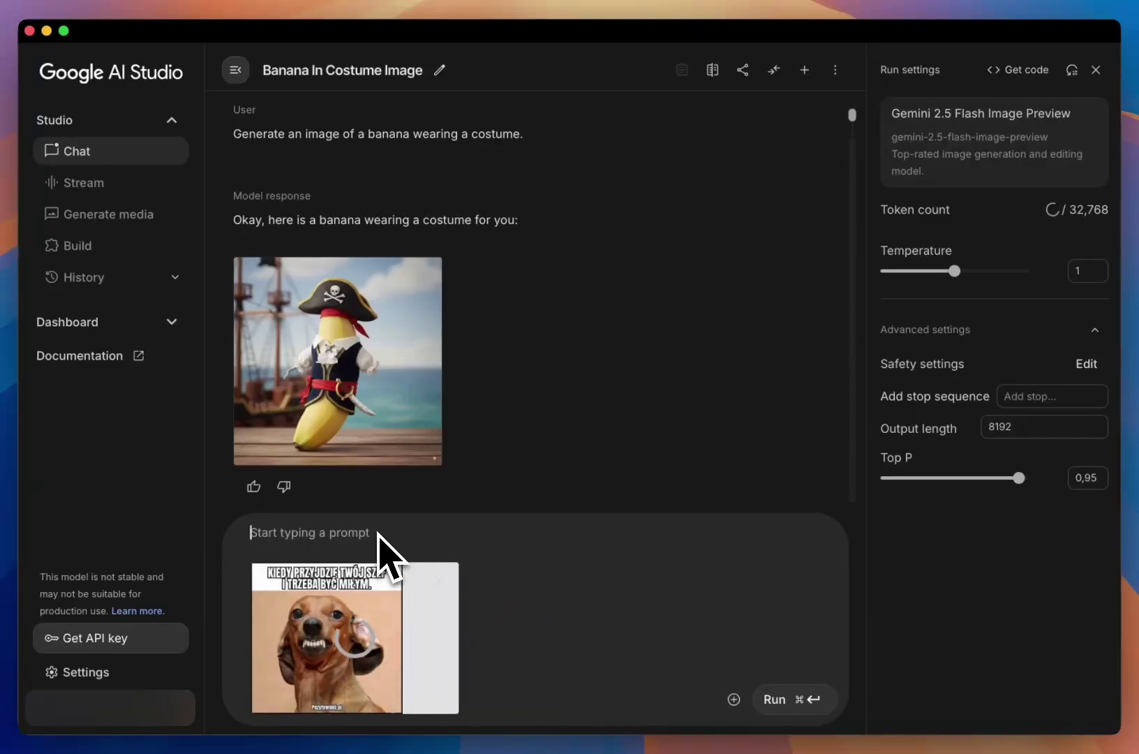
mouse_move(467, 427)
type("Dodaj pieskowi czapk")
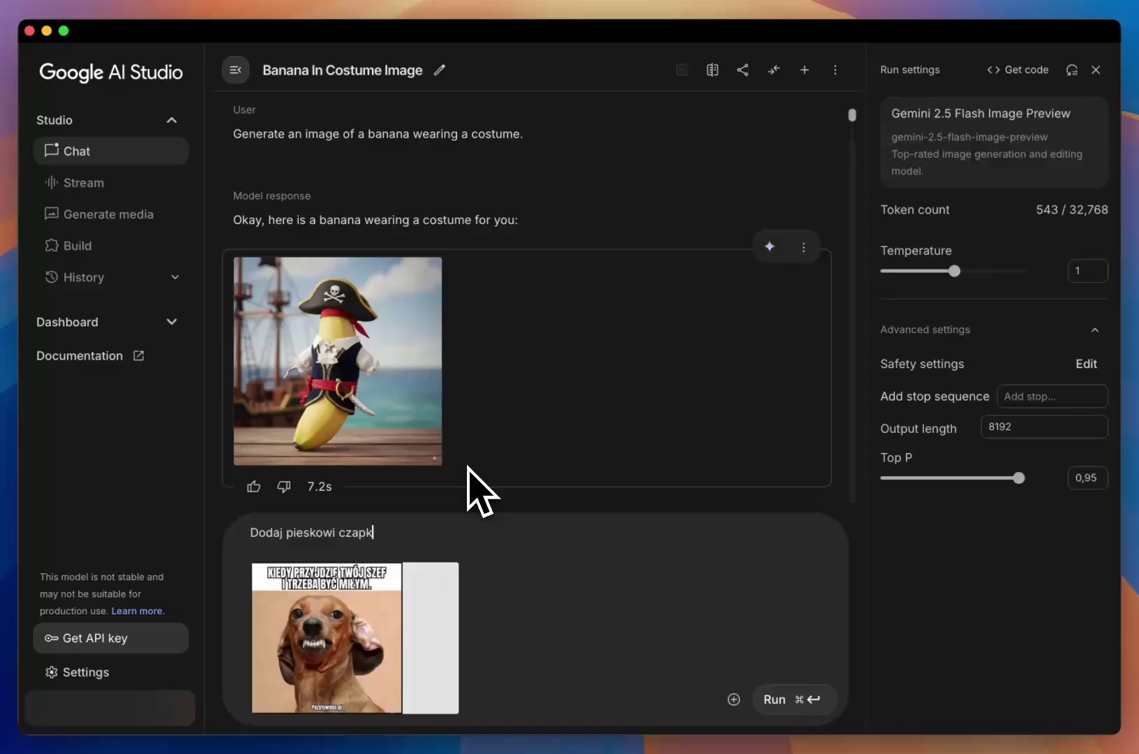
type("e")
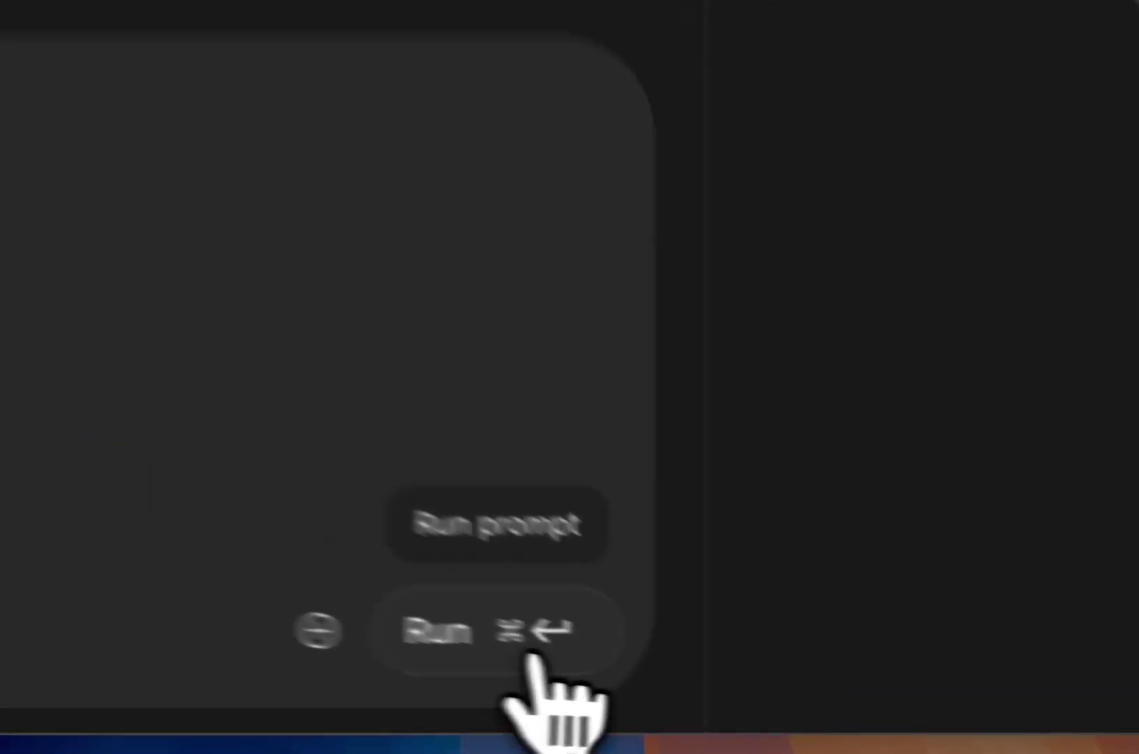
left_click(803, 709)
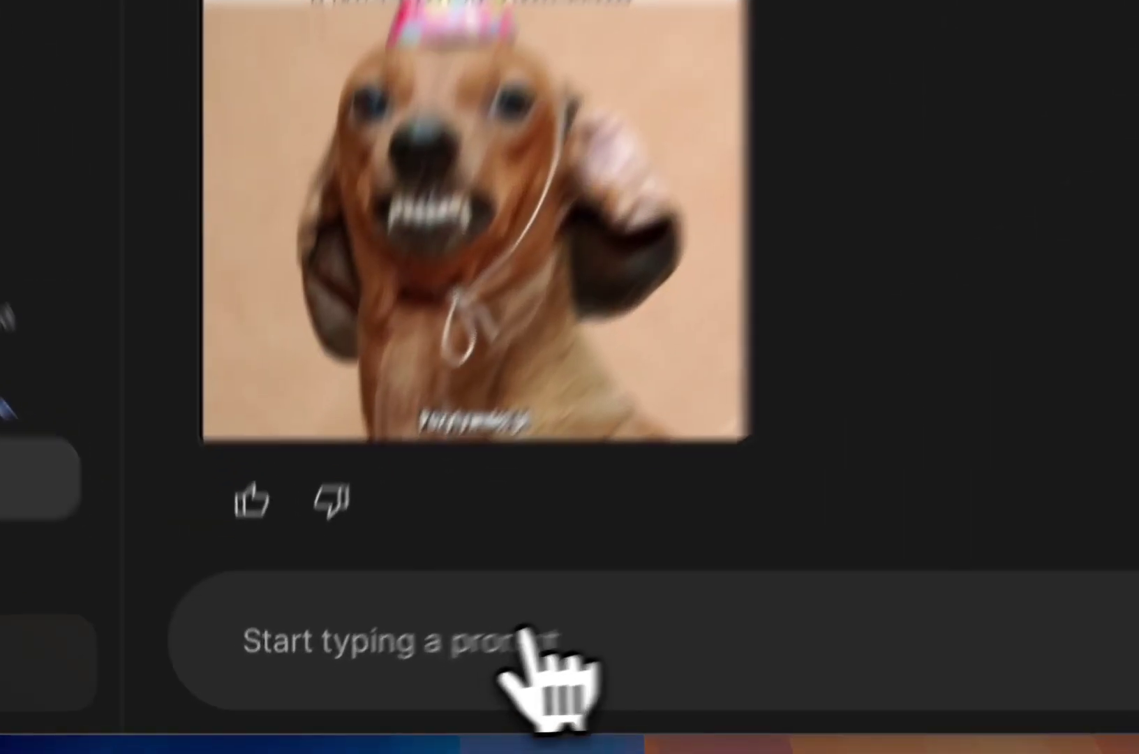
Send 'usuń napisy ze zdjęcia' to strip the captions from the party-hat dog photo
left_click(359, 698)
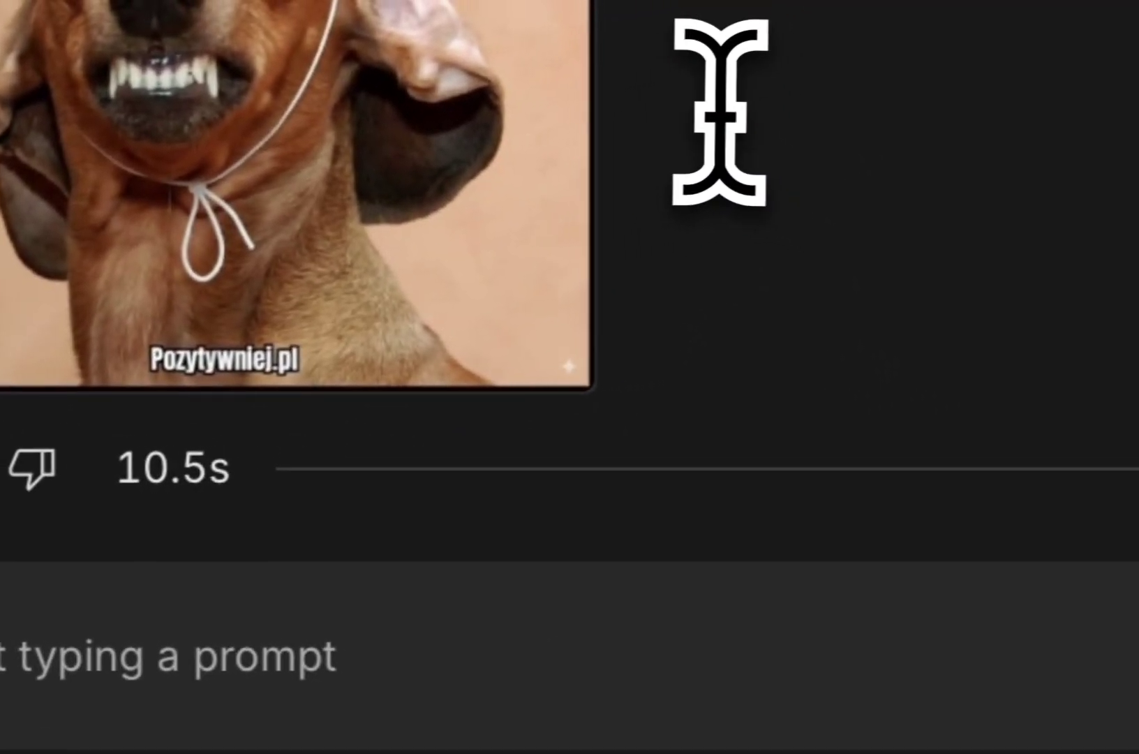
type("usuń na")
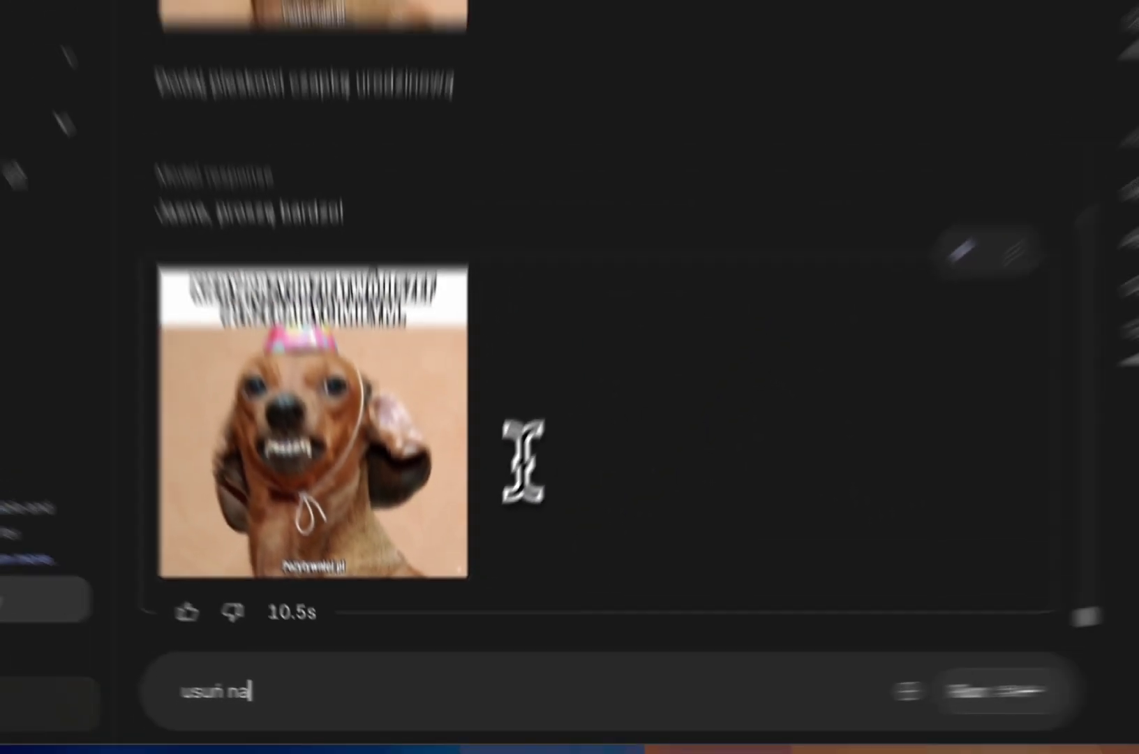
type("pisy ze zdjęcia")
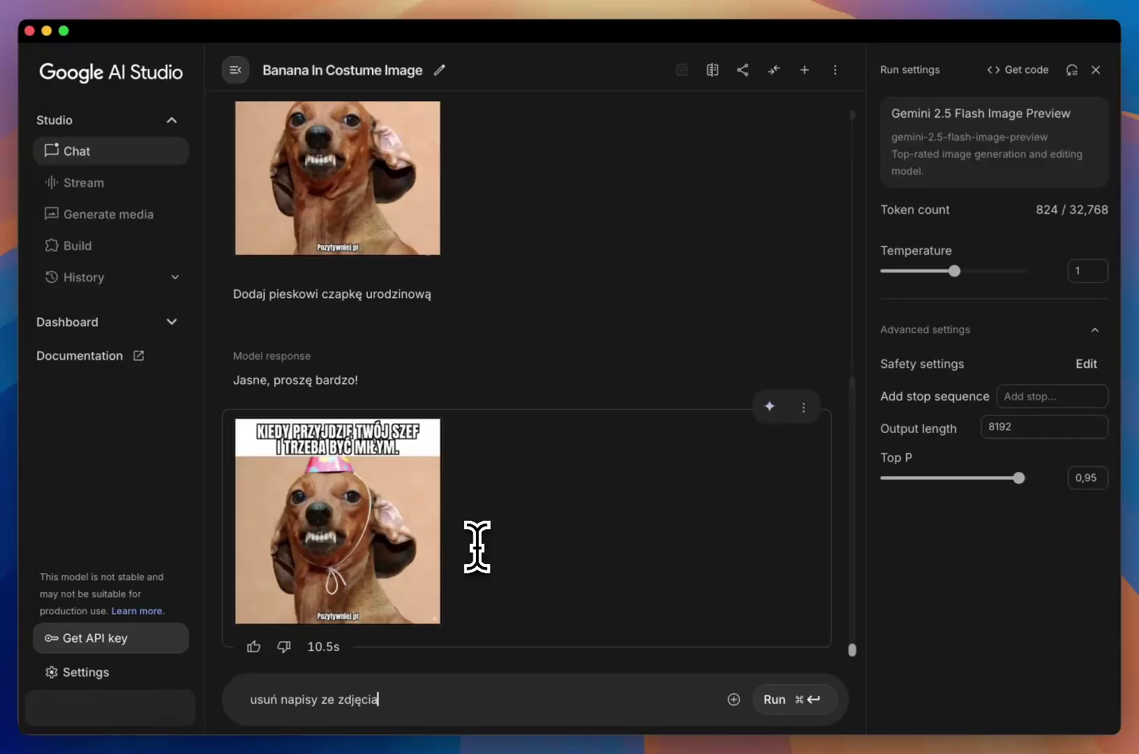
key("Return")
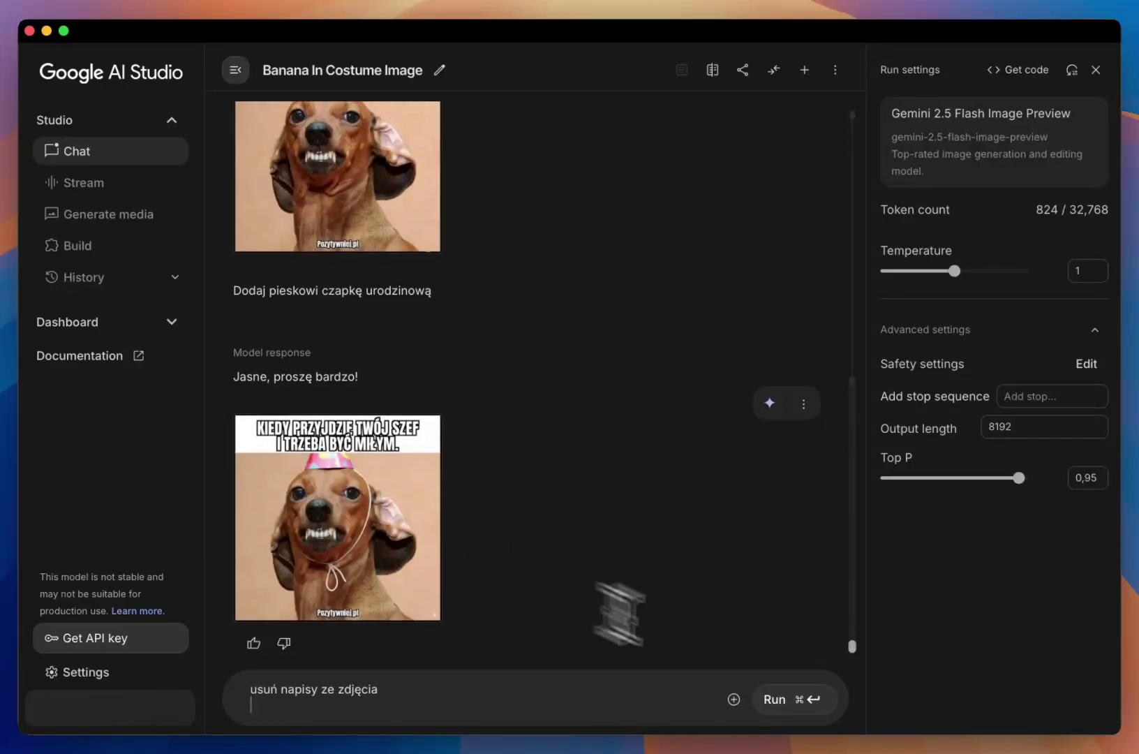
left_click(812, 700)
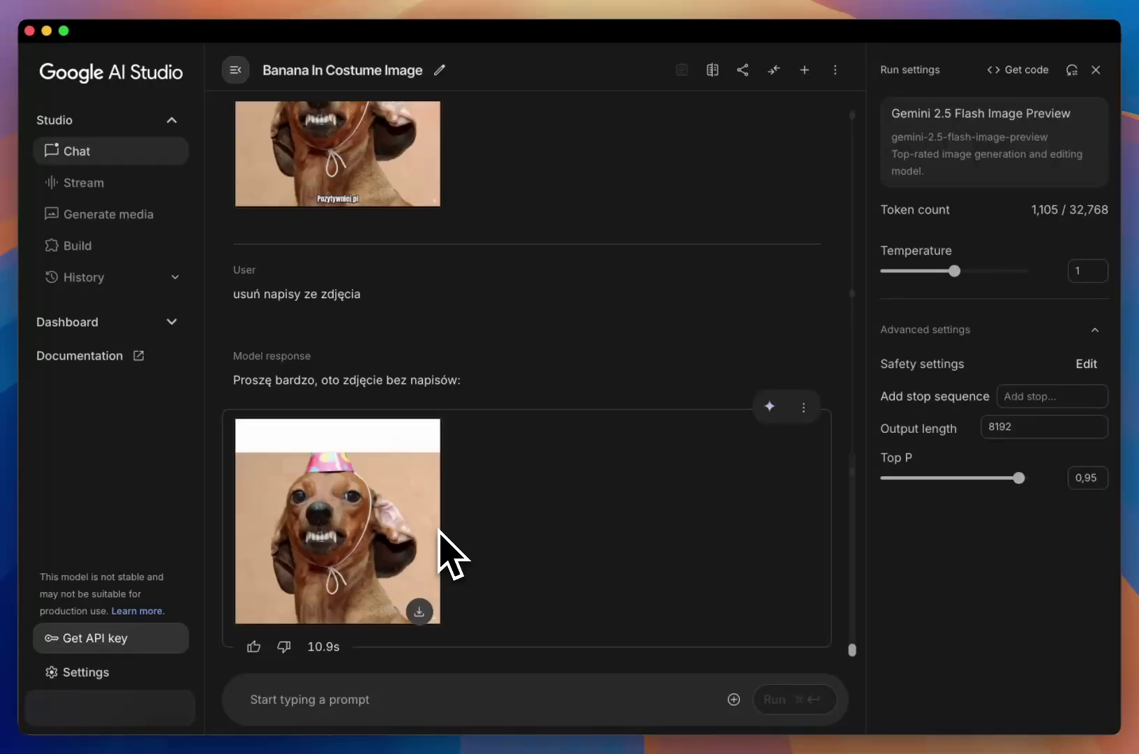
left_click(377, 532)
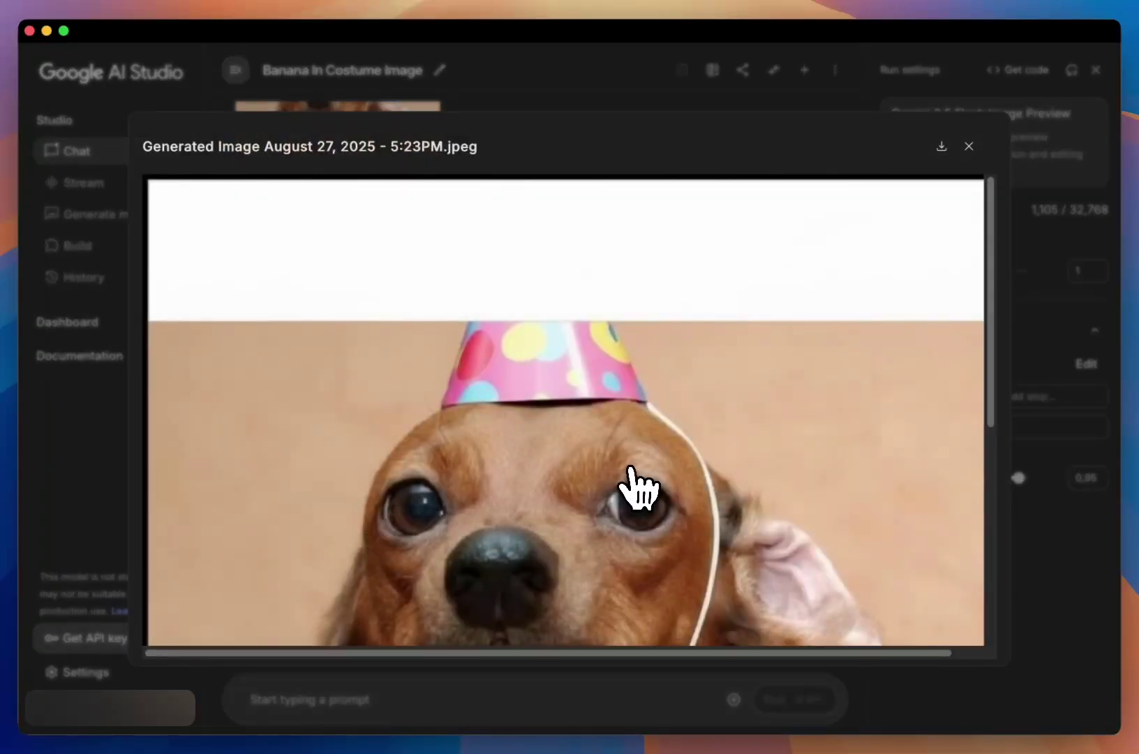
scroll(637, 487, "down", 5)
scroll(636, 487, "up", 5)
scroll(639, 489, "down", 2)
scroll(641, 489, "up", 1)
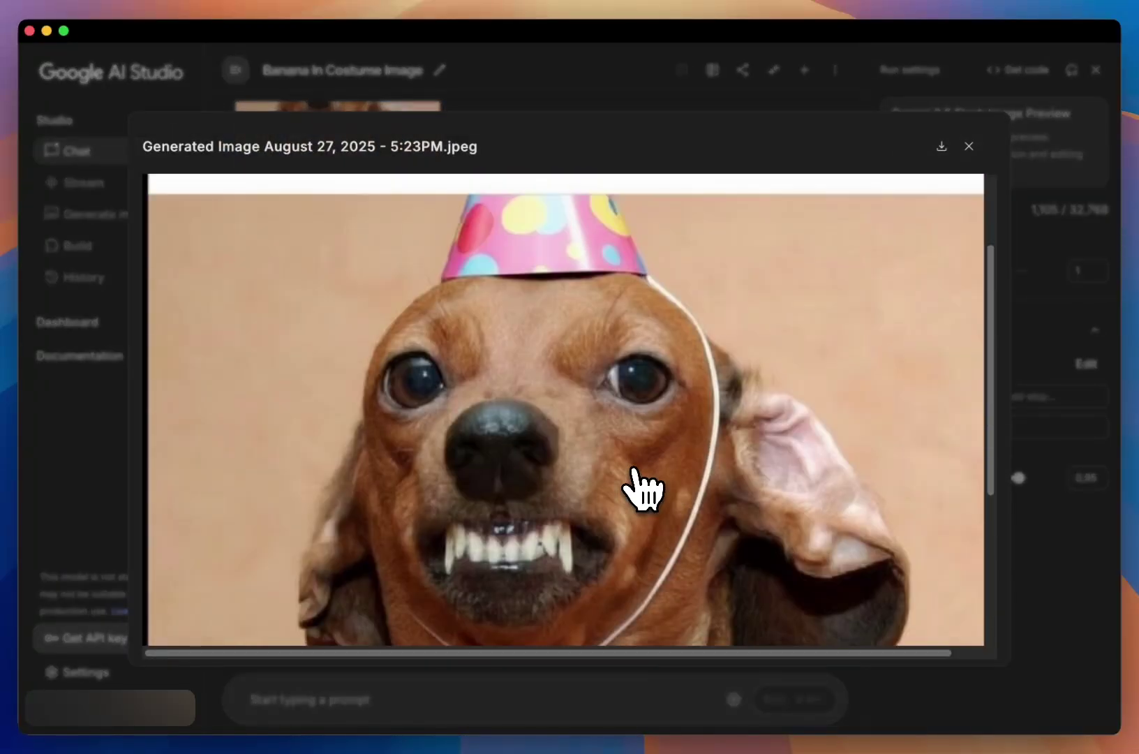
scroll(641, 489, "up", 2)
scroll(641, 488, "down", 5)
scroll(641, 489, "up", 4)
scroll(641, 489, "up", 1)
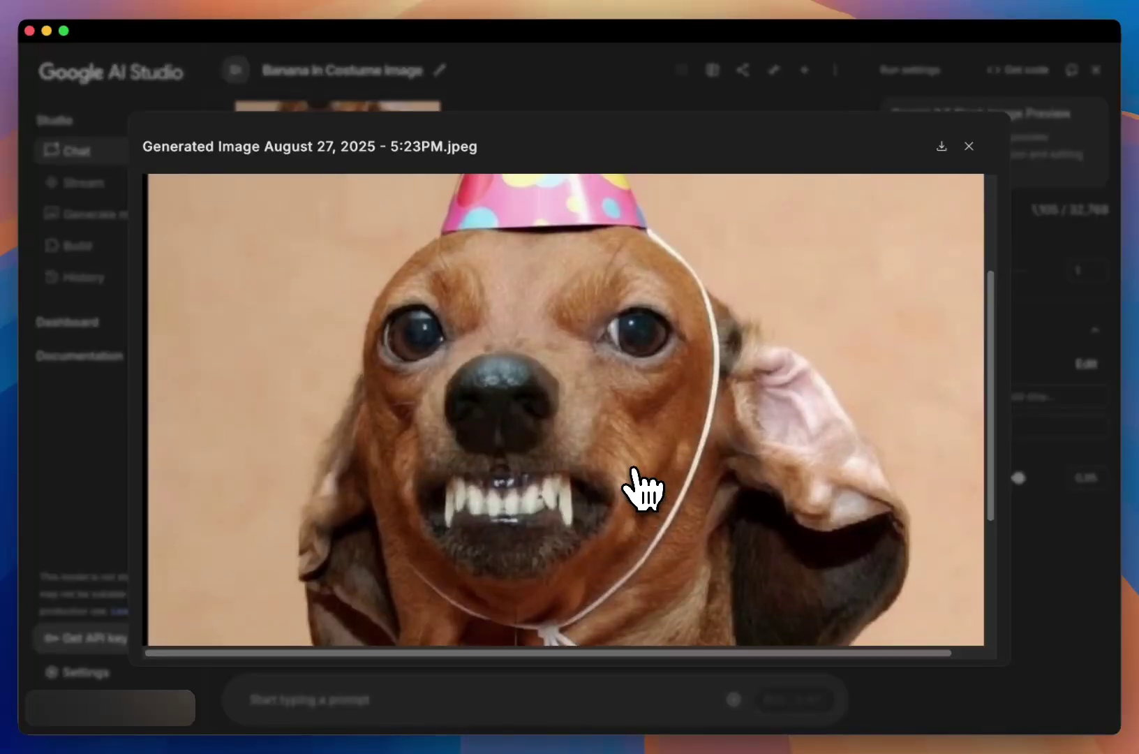
scroll(637, 488, "up", 2)
scroll(636, 489, "down", 2)
scroll(637, 489, "down", 4)
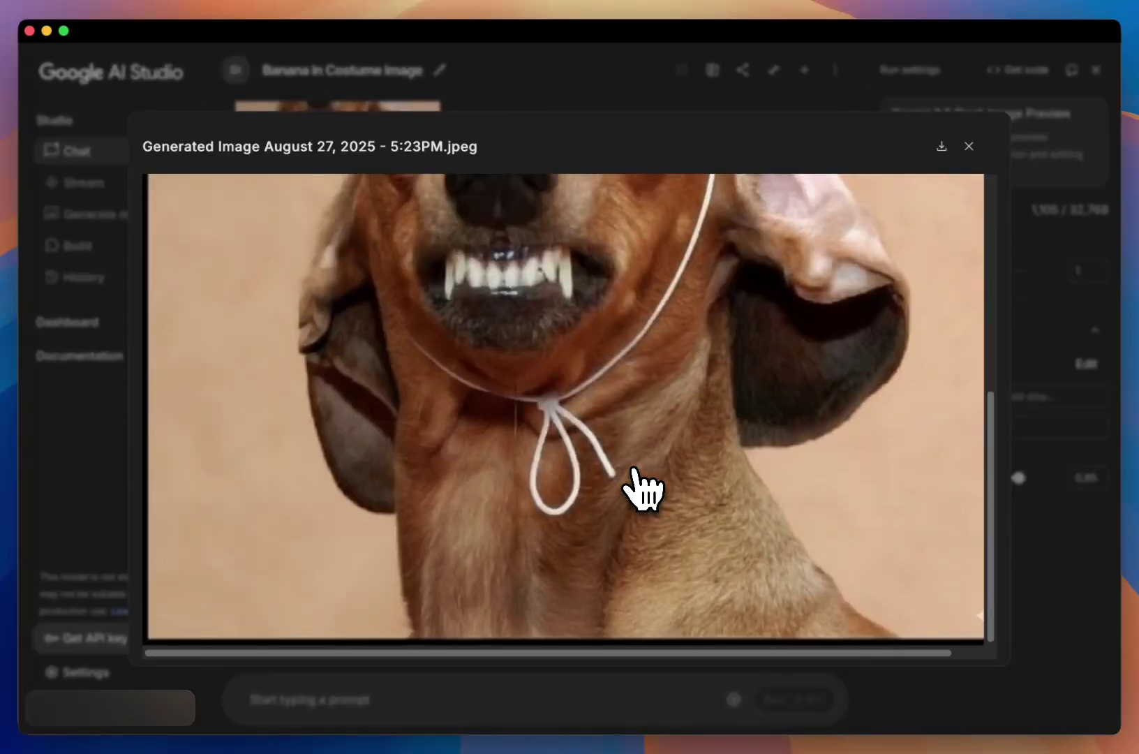
scroll(637, 489, "up", 2)
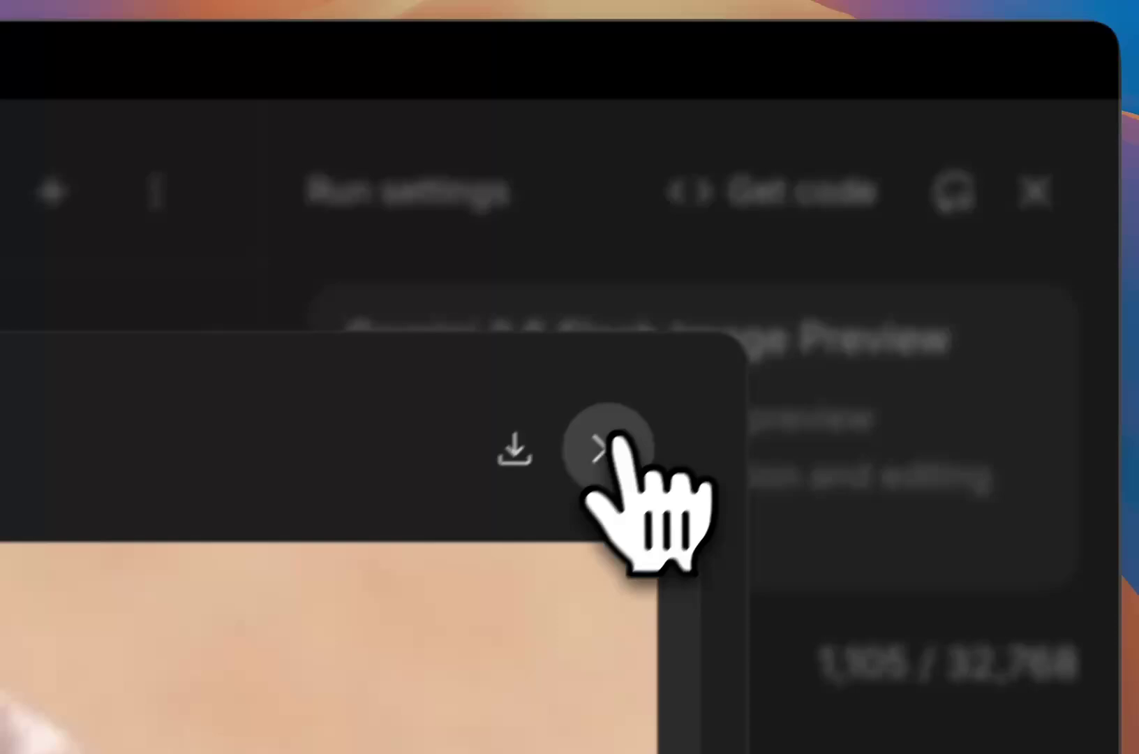
left_click(969, 146)
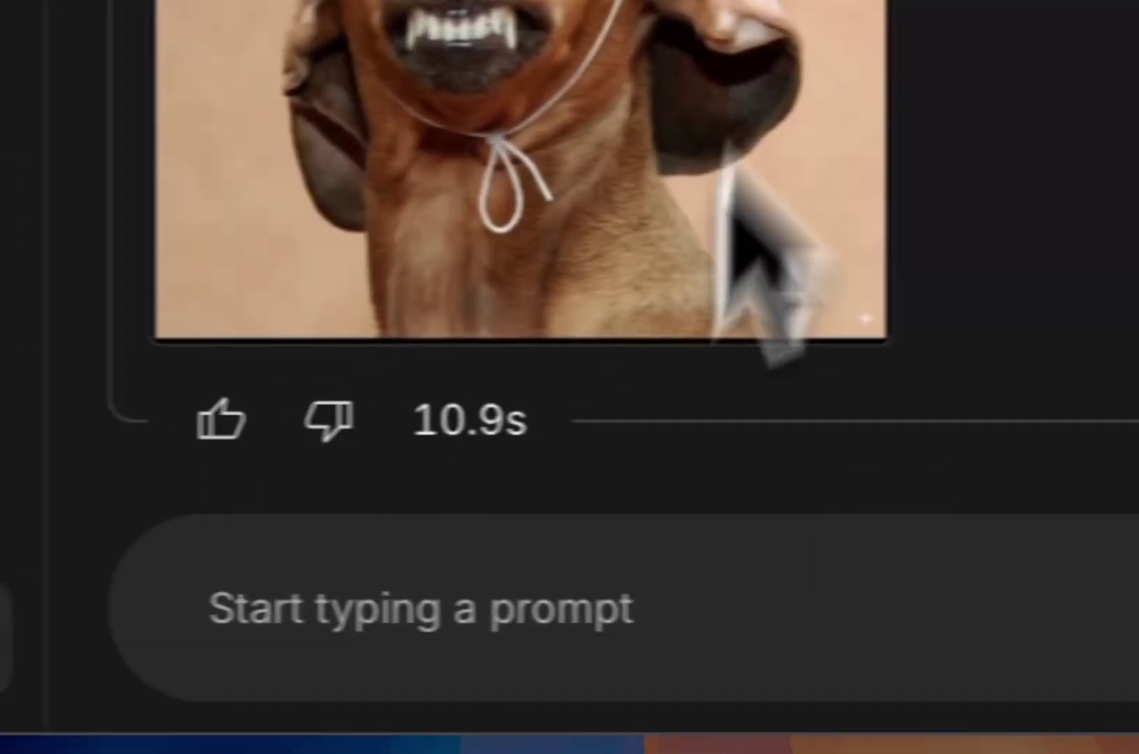
Send 'usuń biały pasek i zapełnij go' and review the regenerated dog image without the strip
left_click(849, 610)
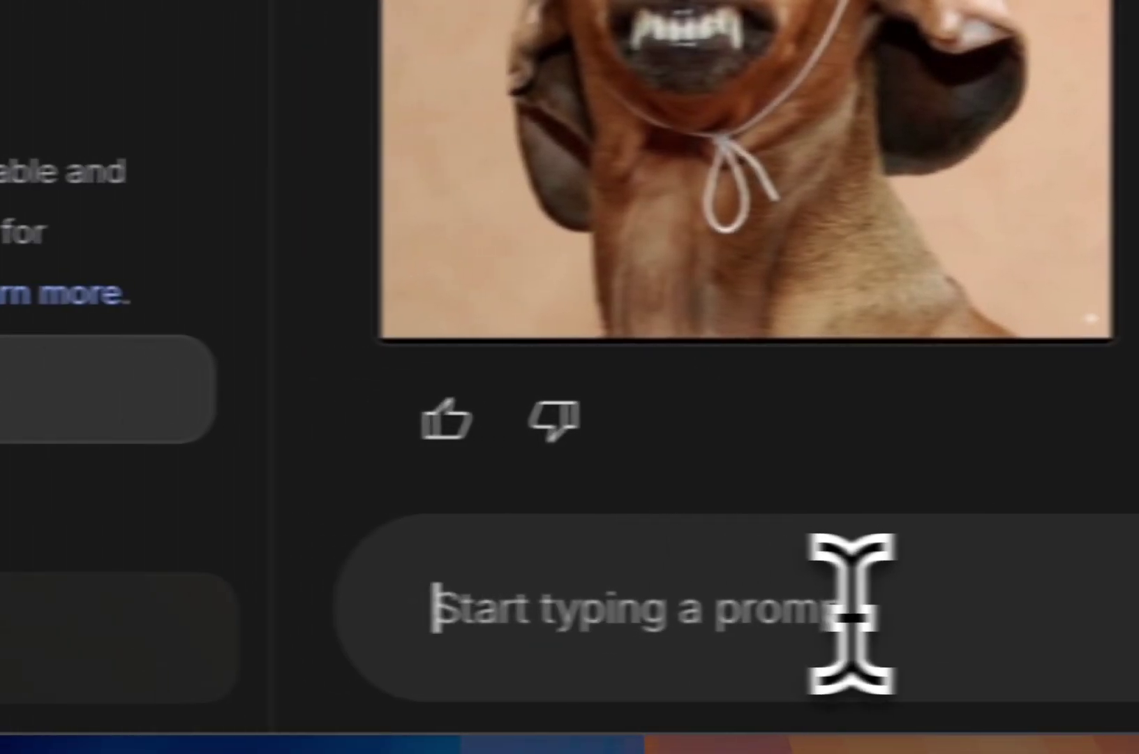
type("us")
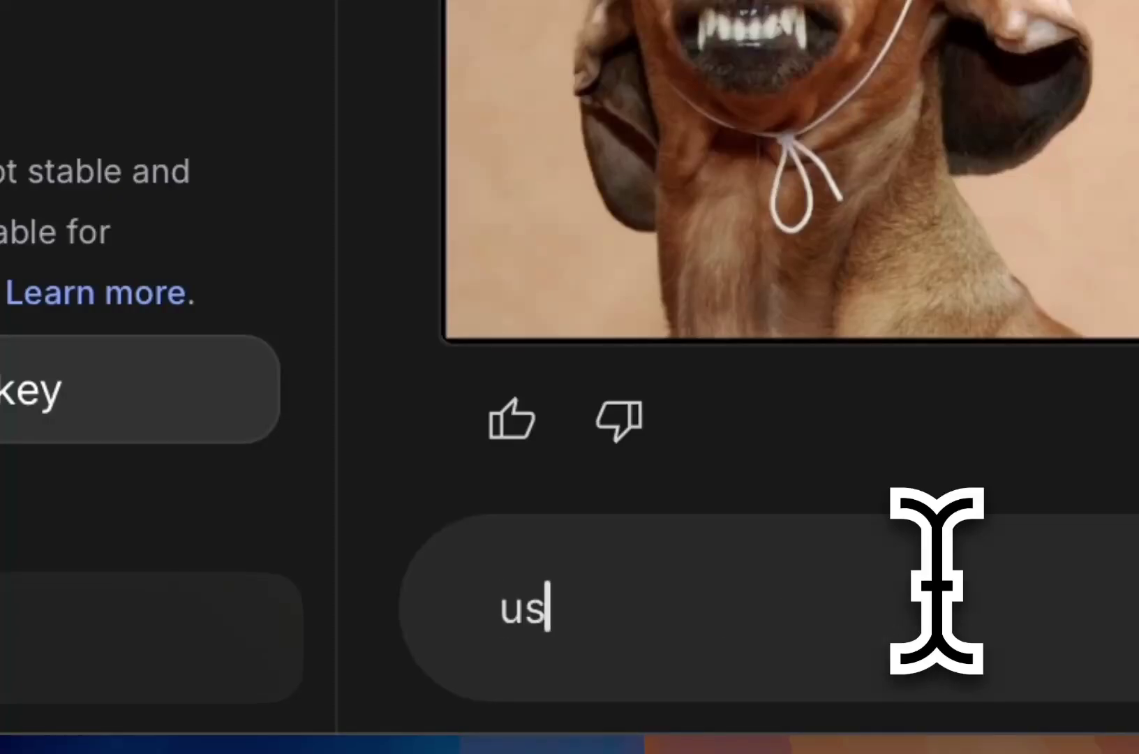
type("uń biały pasek i zapełnij go")
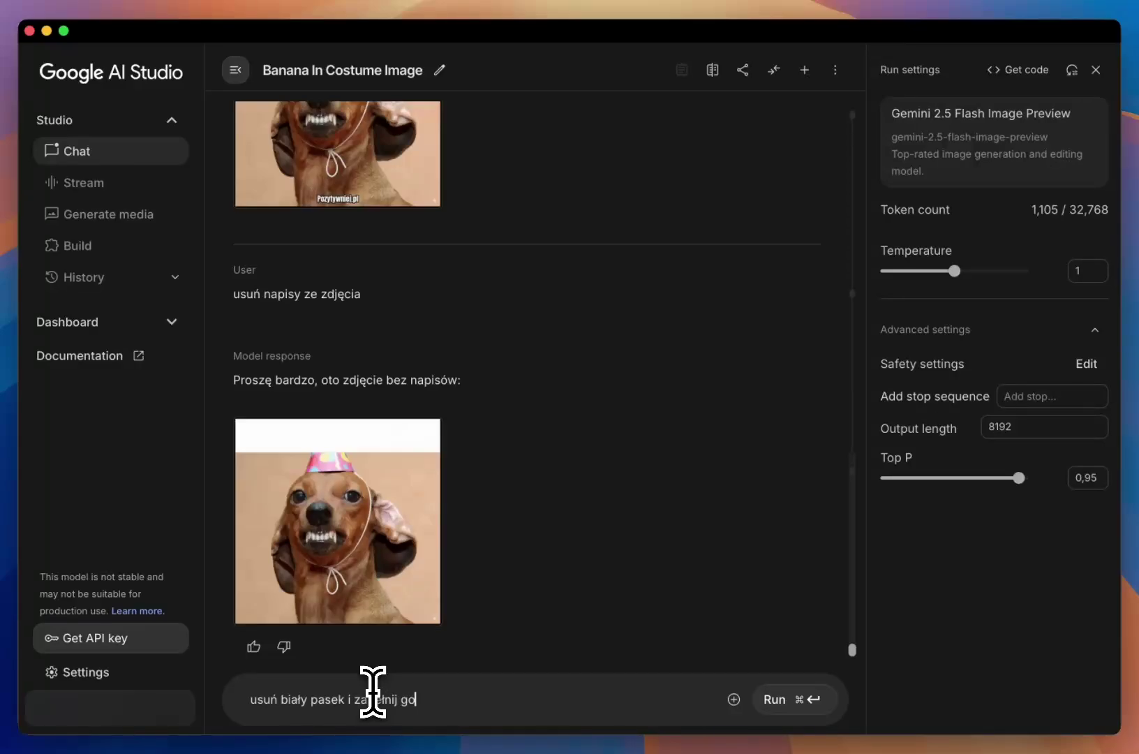
key("Return")
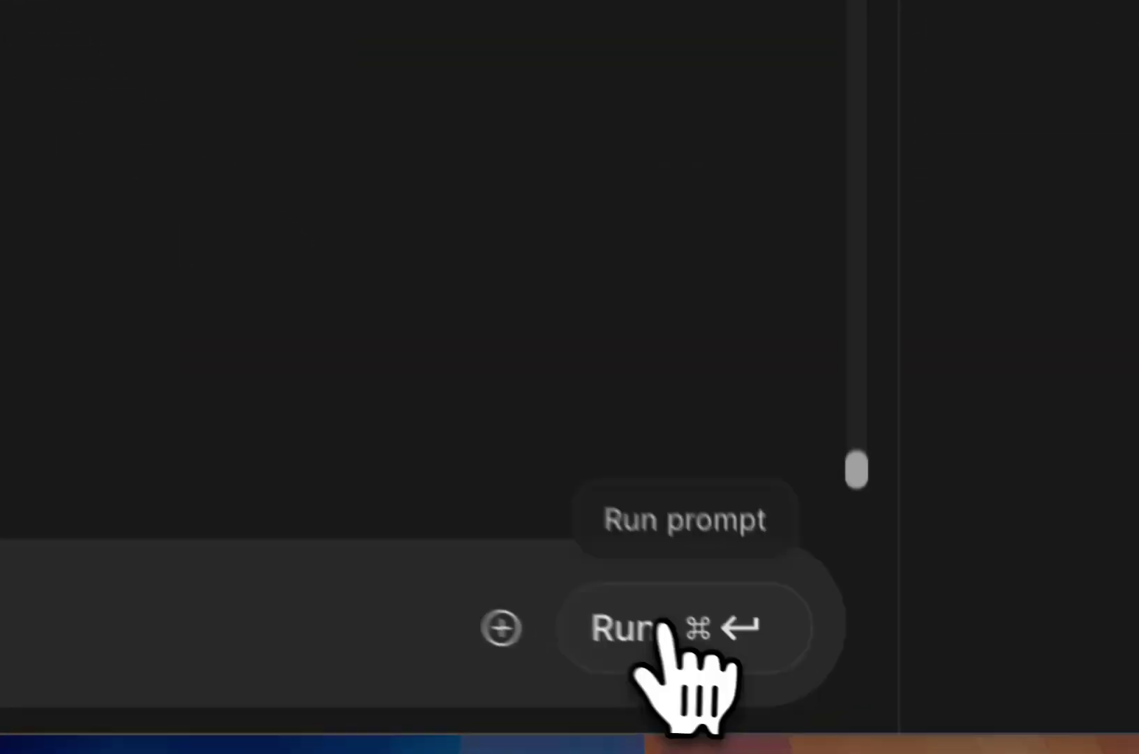
left_click(779, 699)
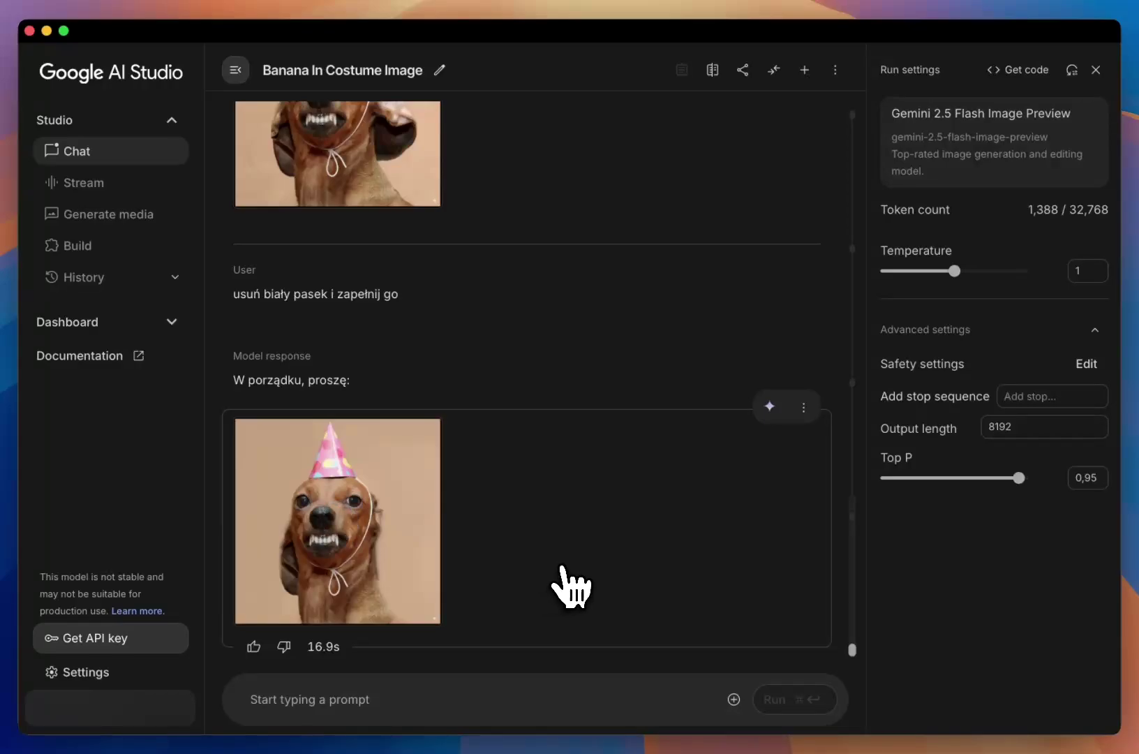
scroll(571, 586, "up", 2)
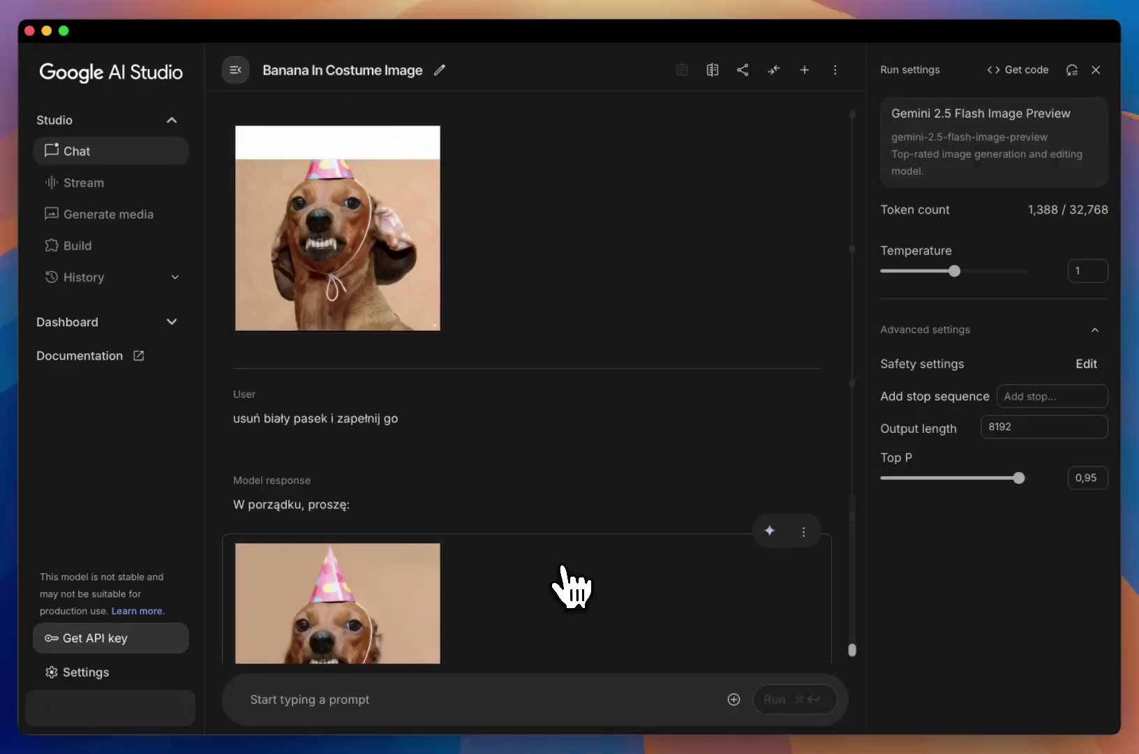
scroll(571, 586, "down", 2)
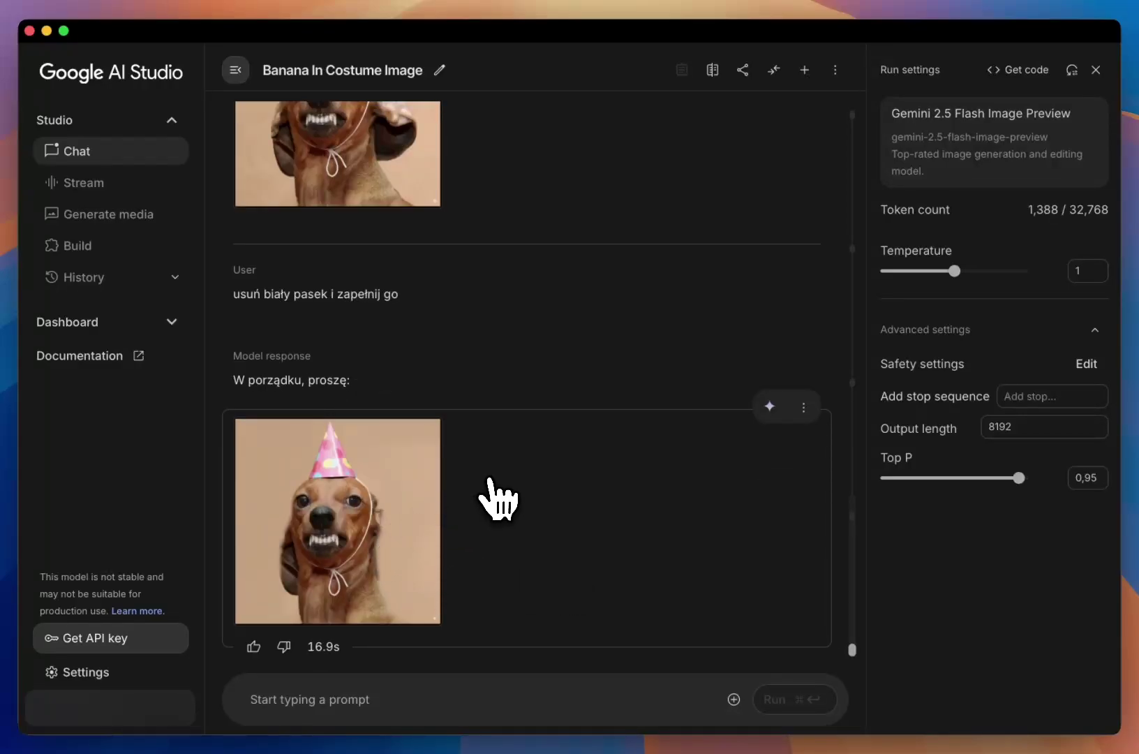
scroll(498, 500, "up", 5)
scroll(498, 500, "down", 1)
scroll(499, 499, "down", 3)
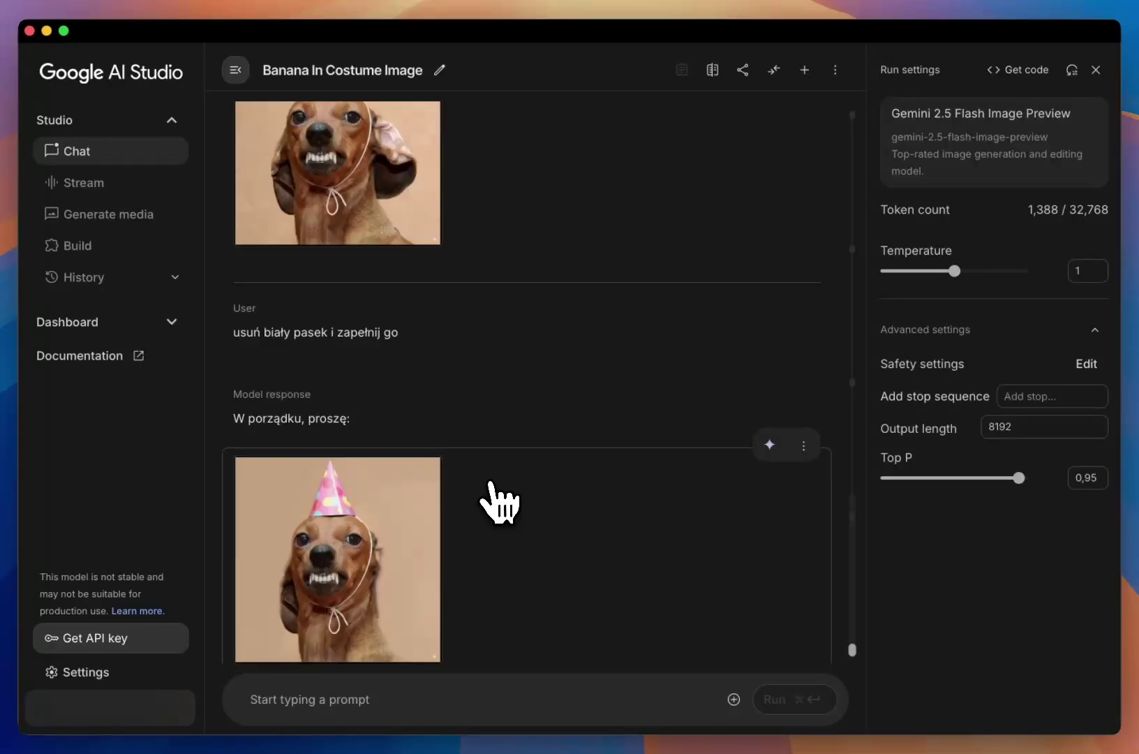
scroll(499, 500, "up", 2)
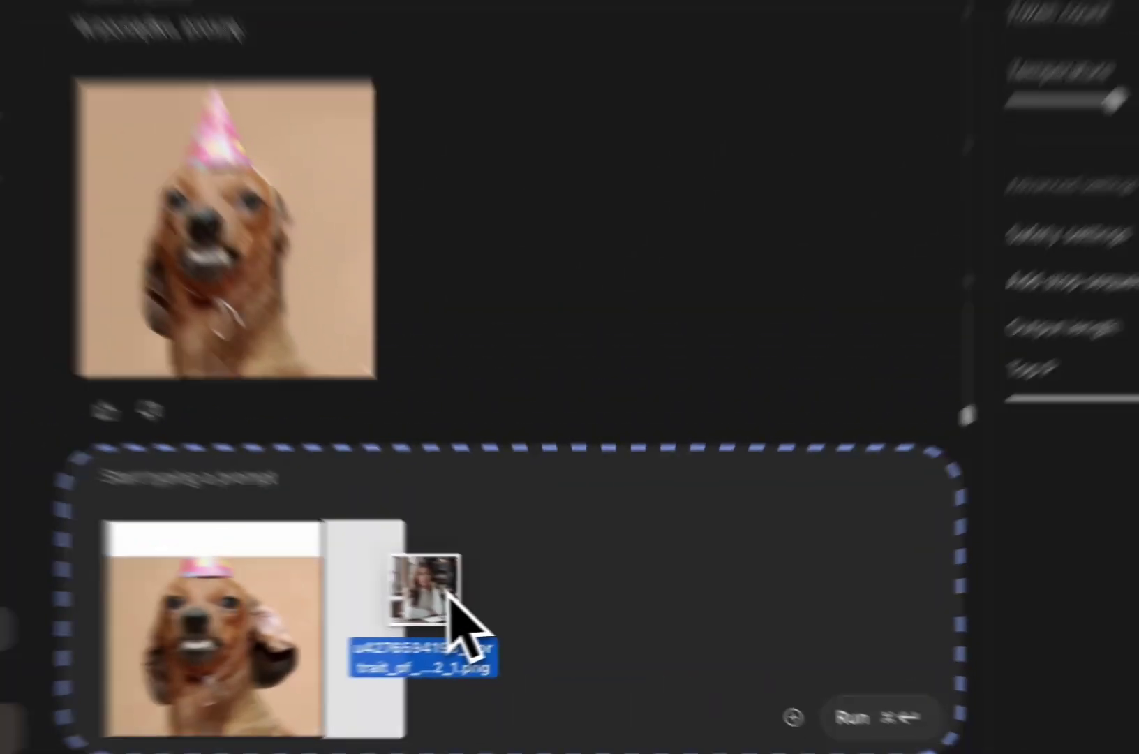
Add the woman's photo and send 'Kobieta przytula pieska, który ma urodziny' with both images
left_click_drag(698, 629, 500, 639)
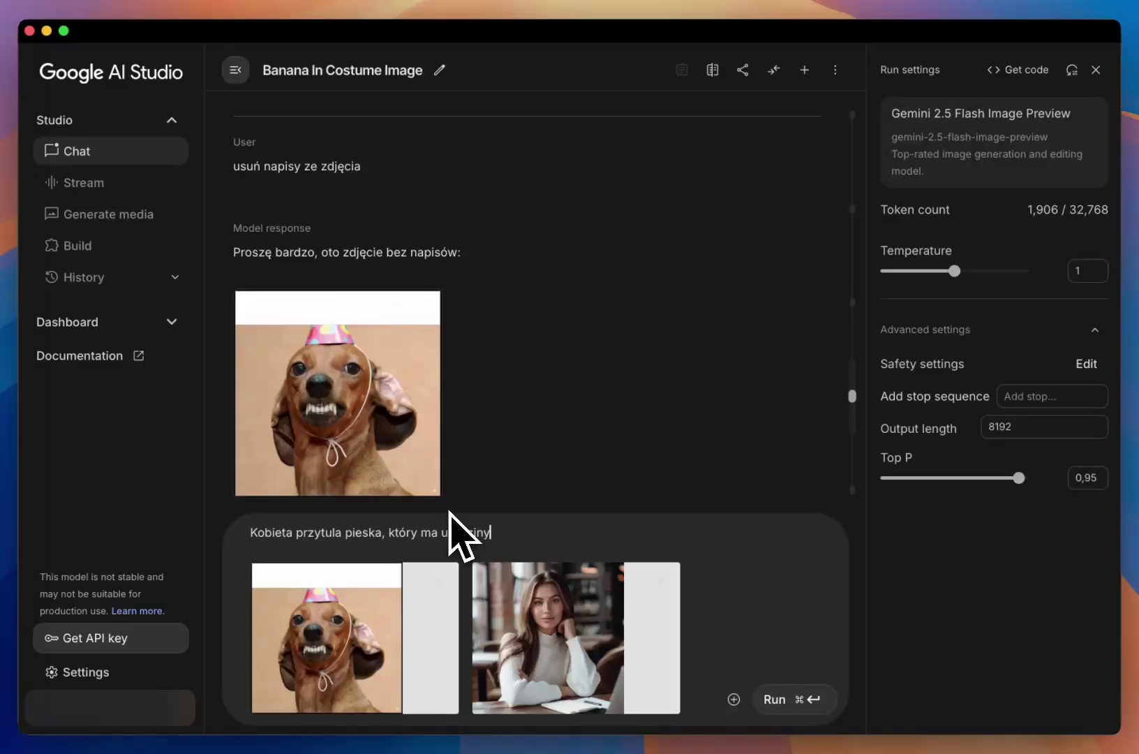
key("super+Return")
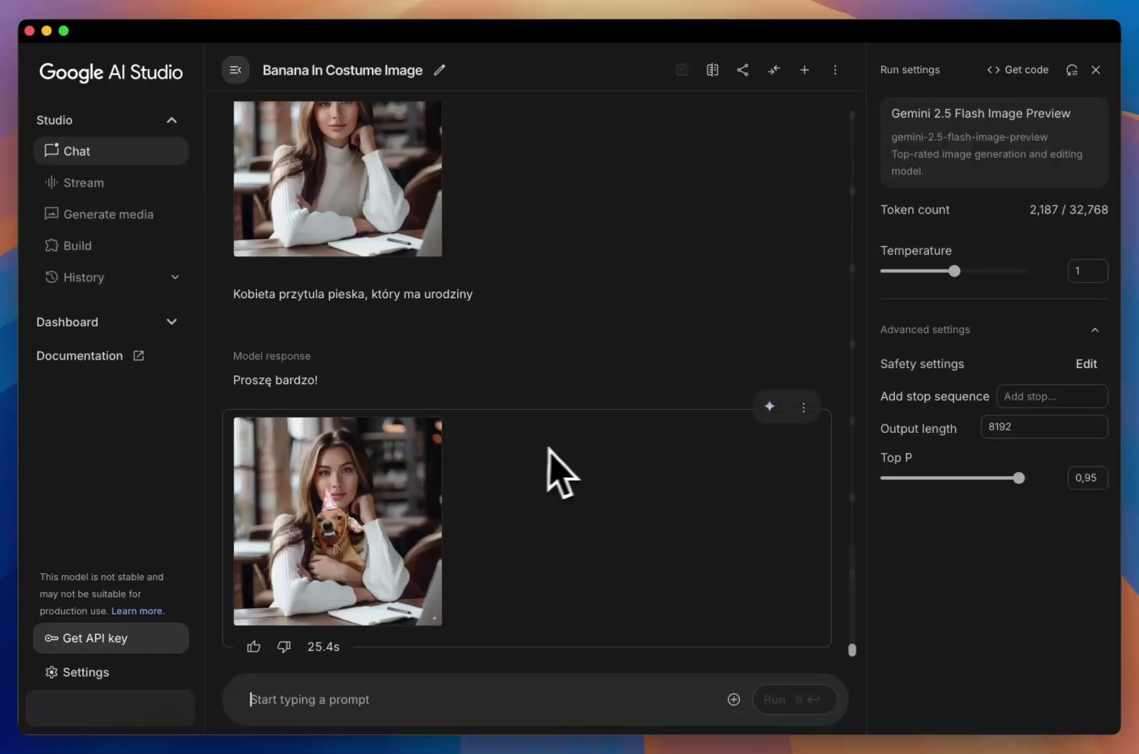
left_click(384, 506)
scroll(651, 448, "down", 5)
scroll(660, 464, "up", 1)
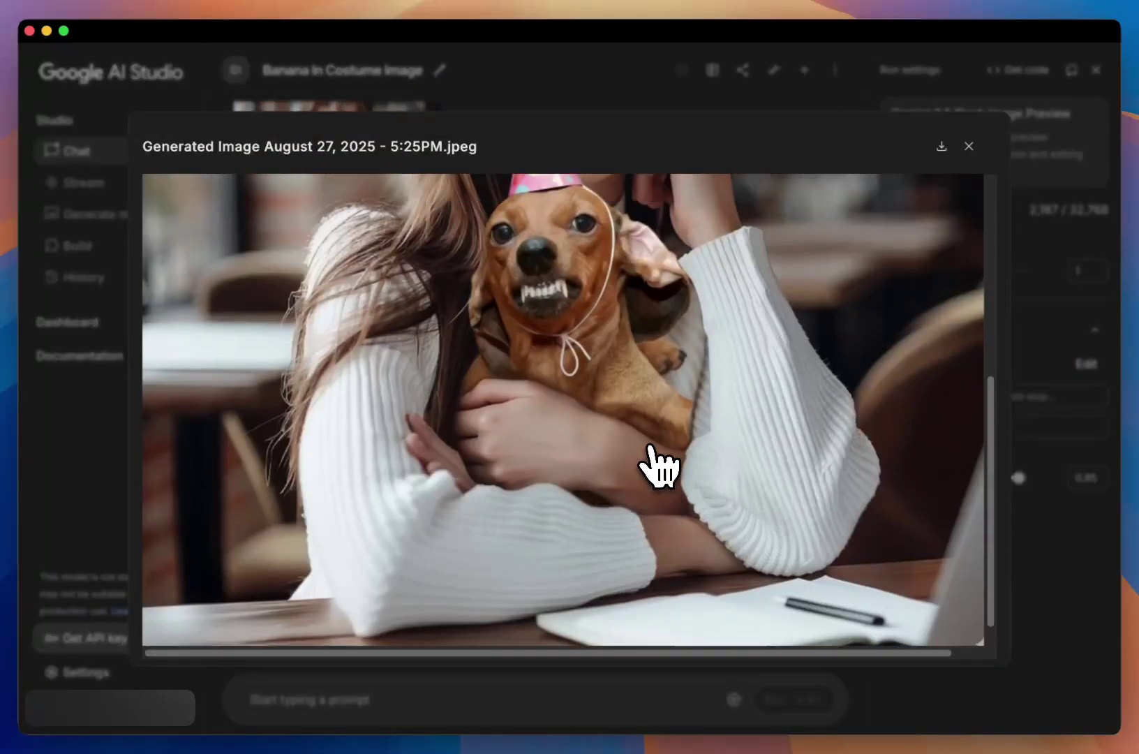
scroll(656, 463, "up", 5)
scroll(657, 463, "down", 3)
scroll(618, 532, "up", 1)
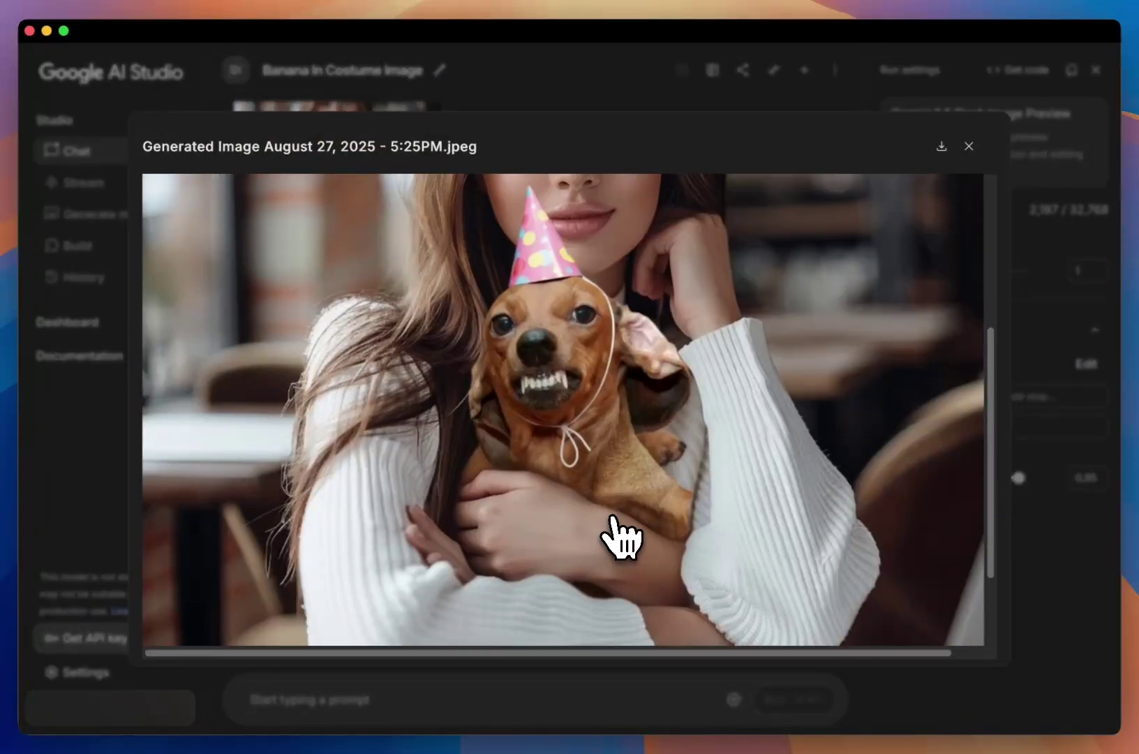
scroll(618, 531, "down", 3)
scroll(617, 531, "up", 1)
scroll(624, 531, "up", 2)
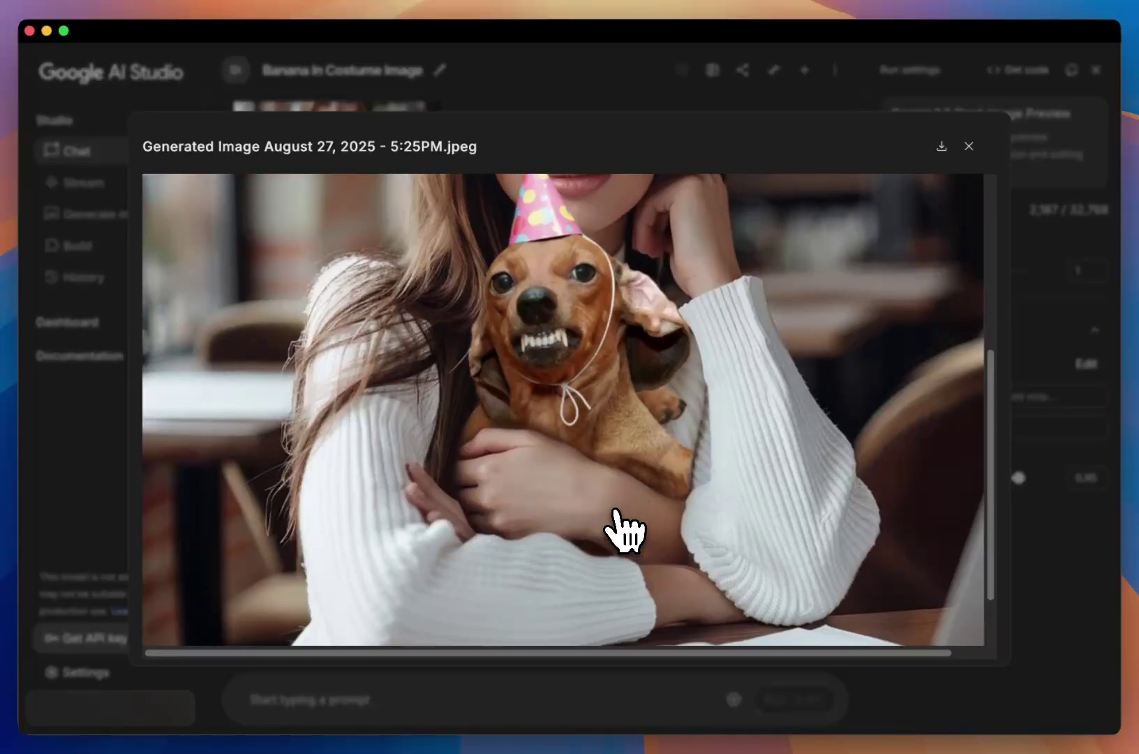
scroll(621, 527, "down", 2)
scroll(482, 432, "up", 1)
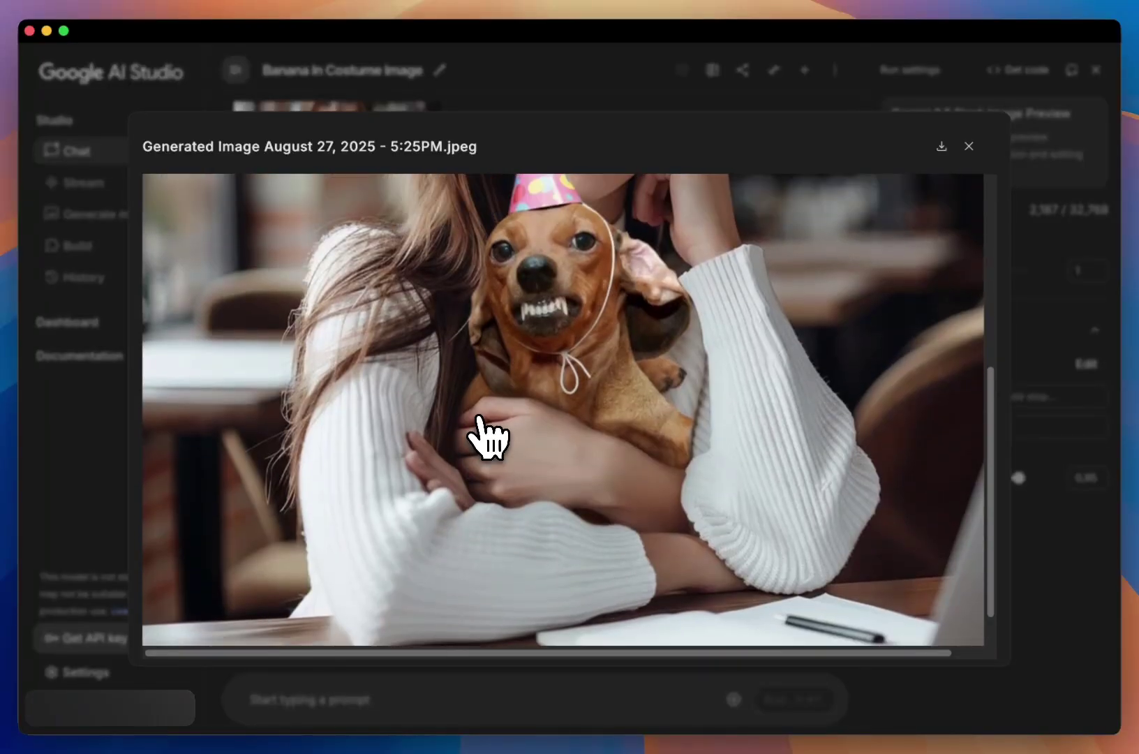
scroll(467, 412, "up", 3)
scroll(467, 412, "up", 2)
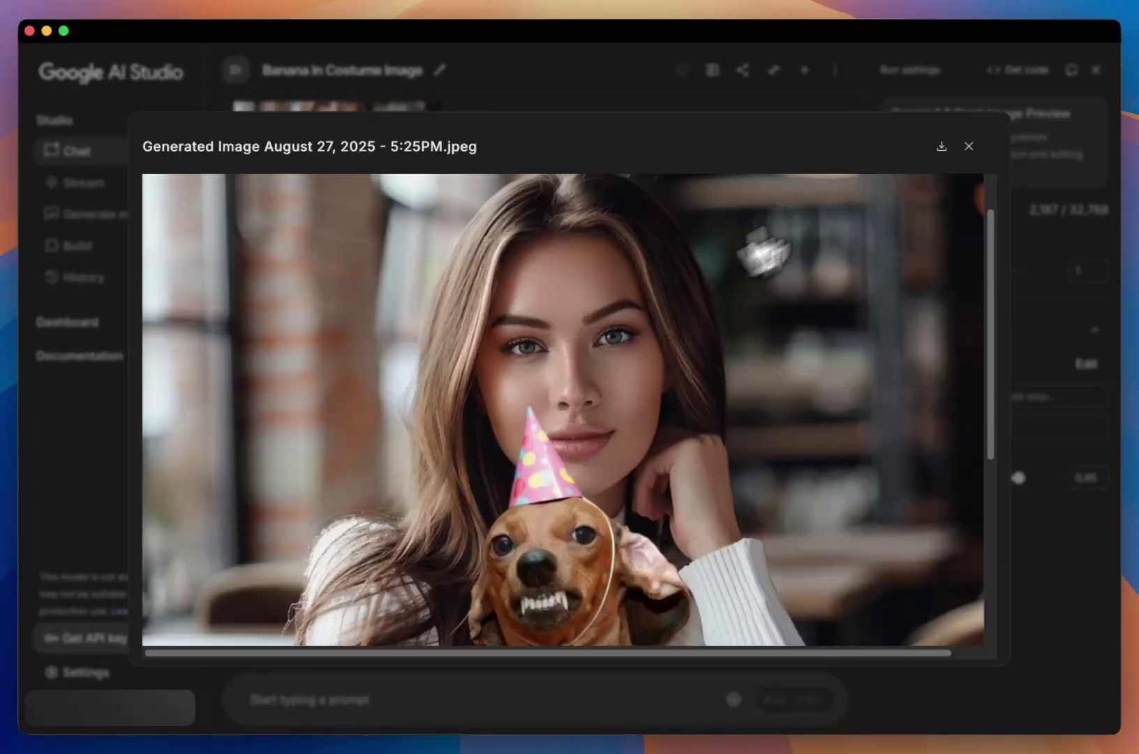
scroll(768, 323, "down", 1)
scroll(738, 349, "down", 3)
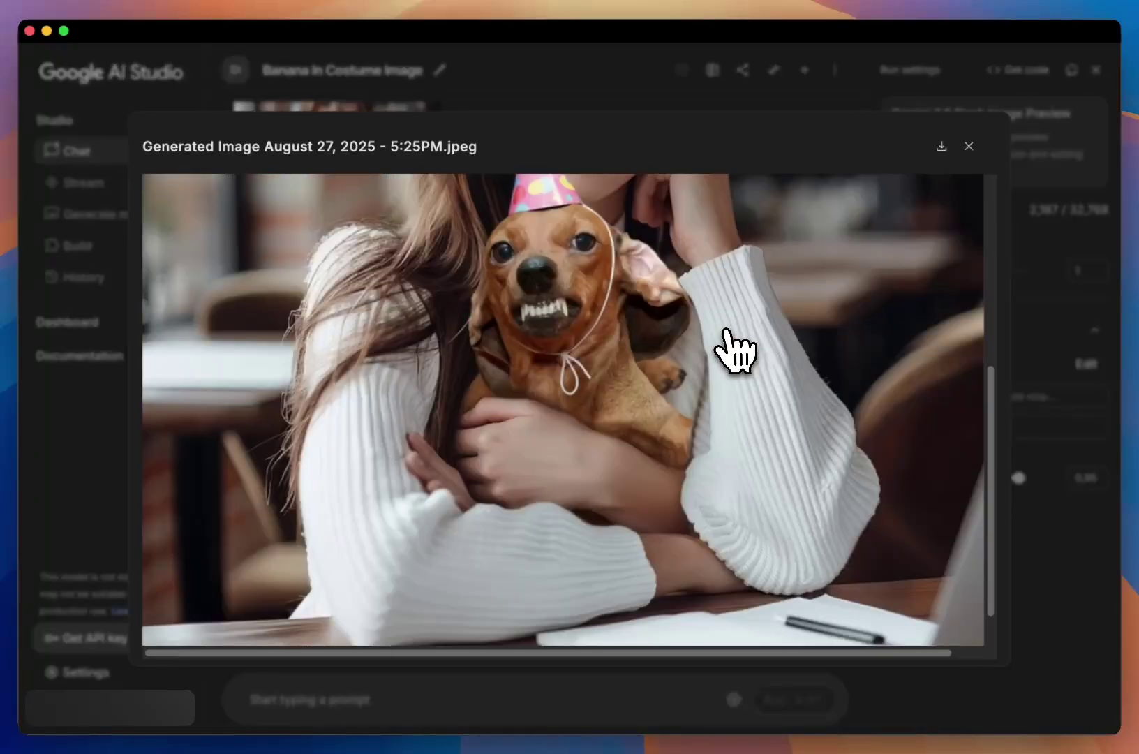
scroll(735, 349, "up", 4)
scroll(736, 351, "down", 1)
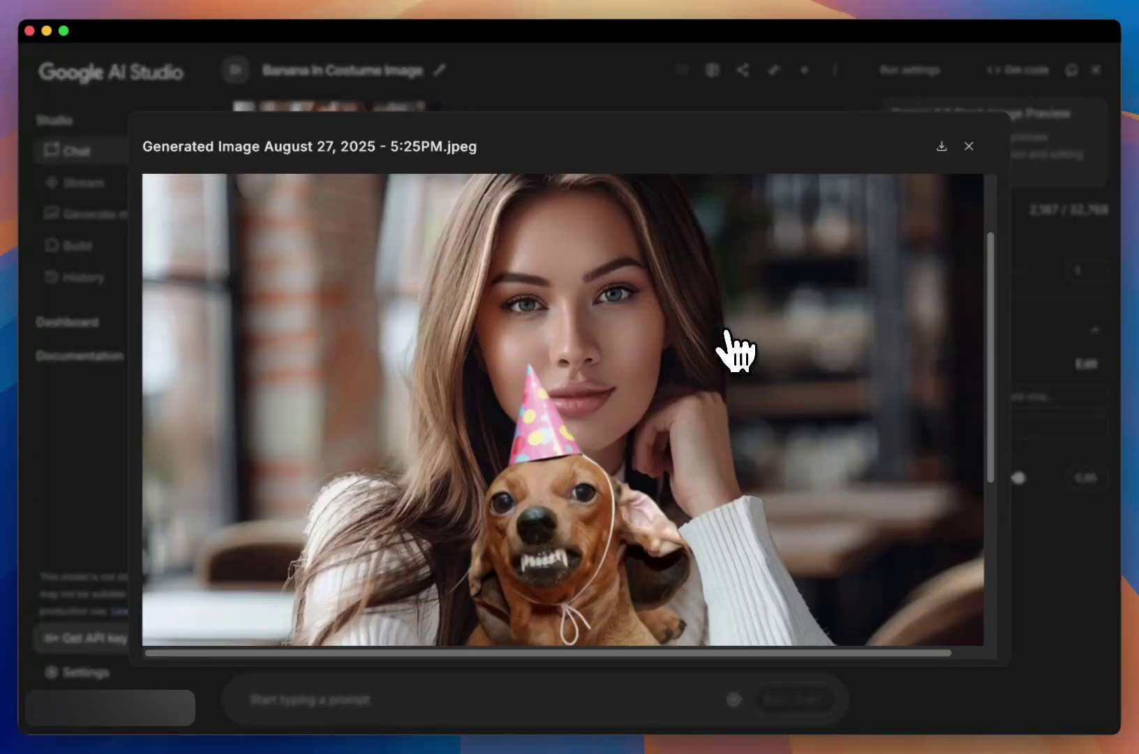
left_click(969, 146)
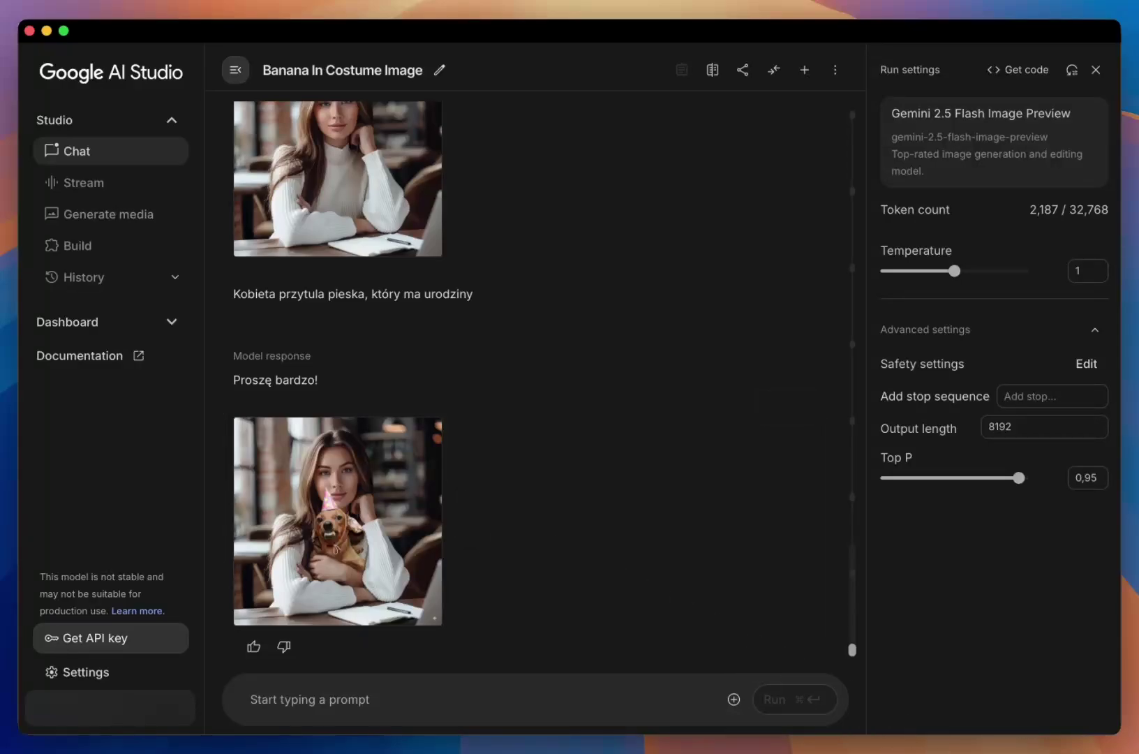
Drag the 'postać' image from Finder's 'Animacja moja' folder into the AI Studio prompt
left_click(1089, 746)
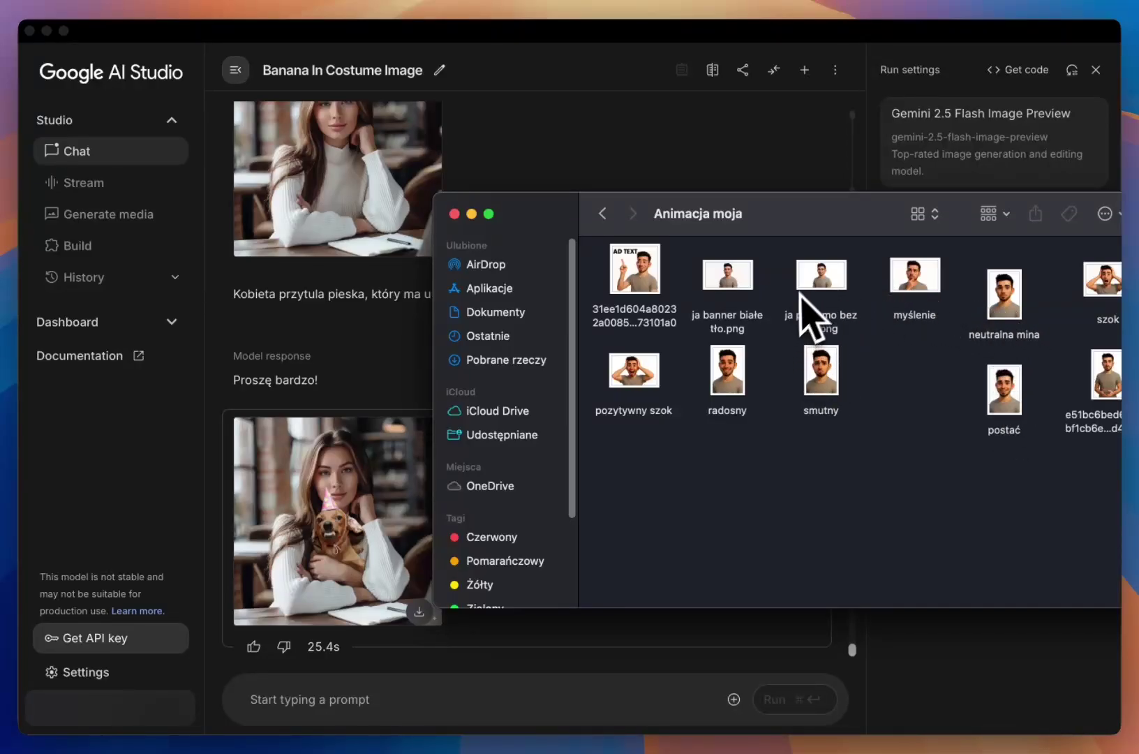
mouse_move(1003, 389)
left_mouse_down()
mouse_move(218, 580)
mouse_move(317, 688)
left_mouse_up()
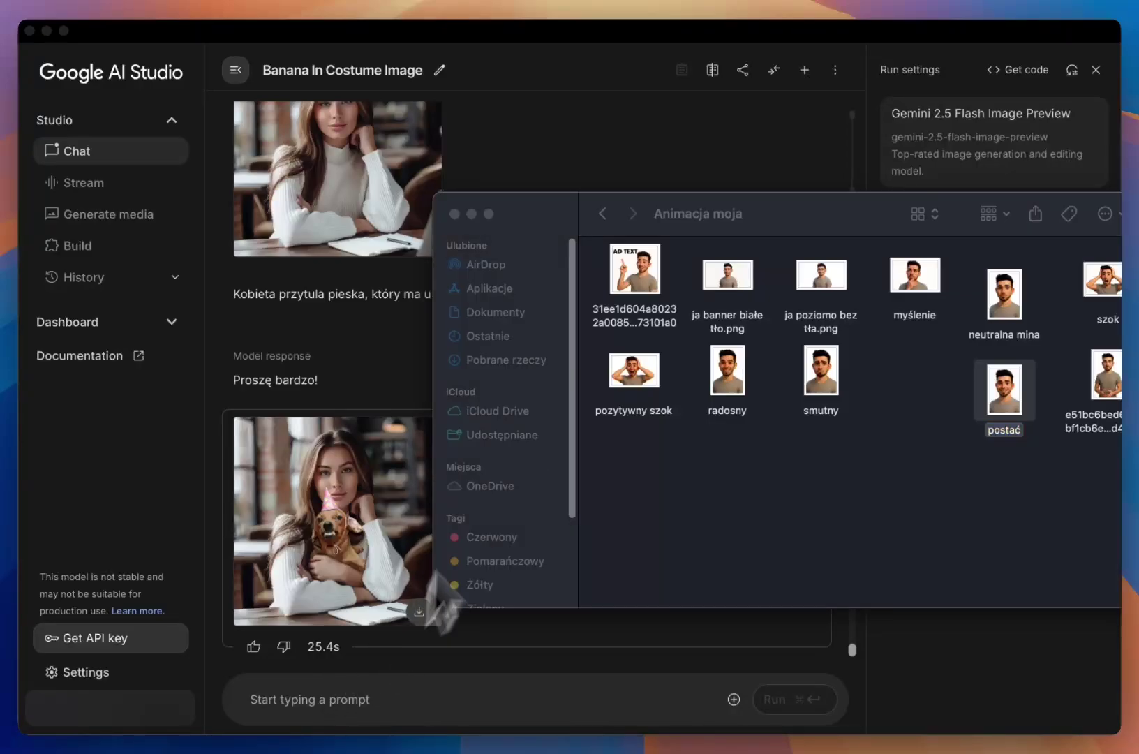
key("super+w")
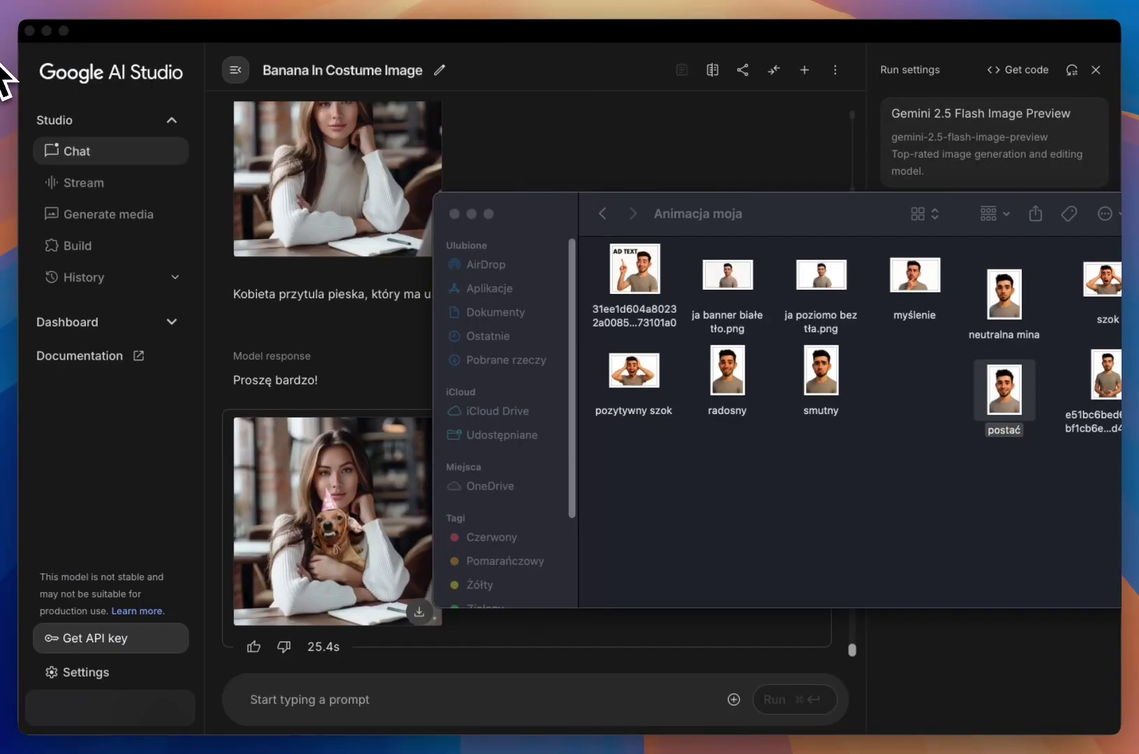
left_click_drag(1000, 391, 328, 698)
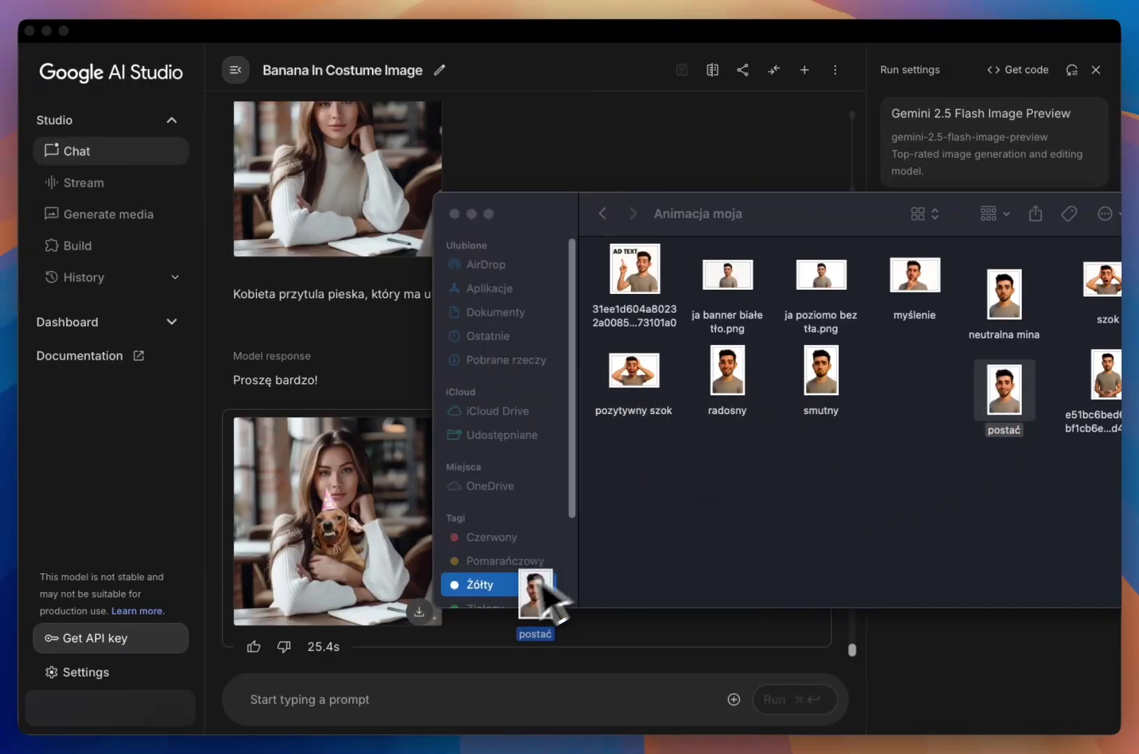
left_click(454, 691)
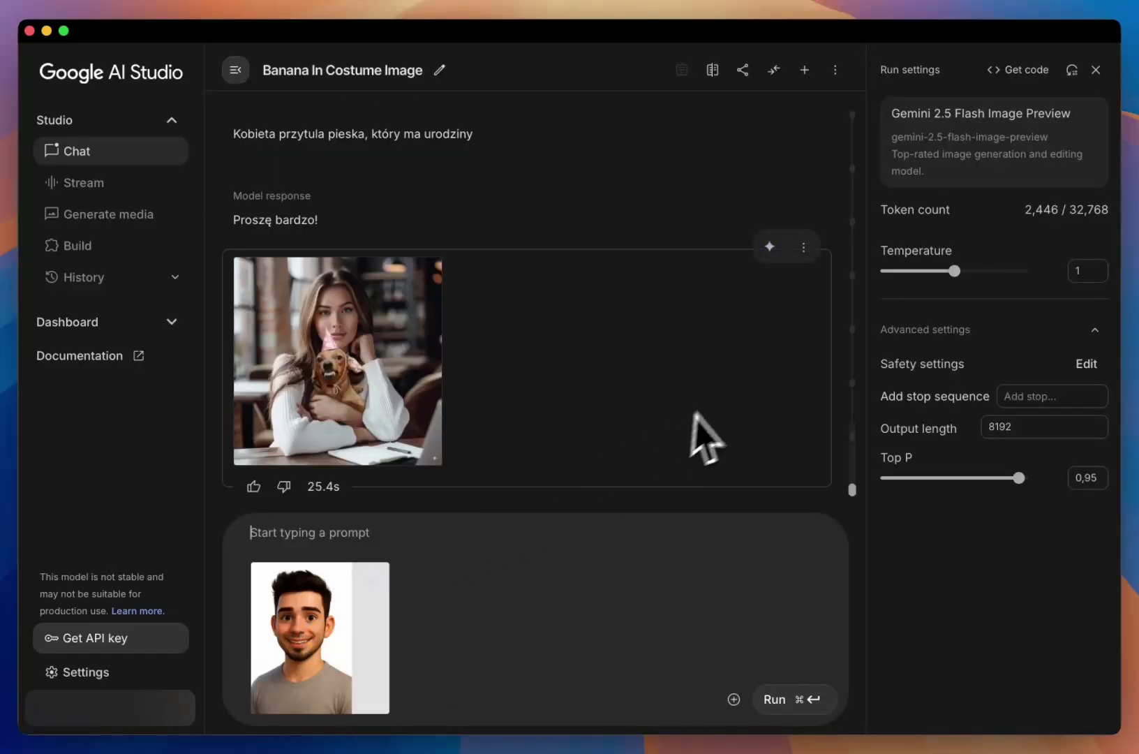
Send 'zmień tło na plaże' to place the cartoon man on a beach background
scroll(628, 377, "up", 5)
scroll(503, 353, "up", 3)
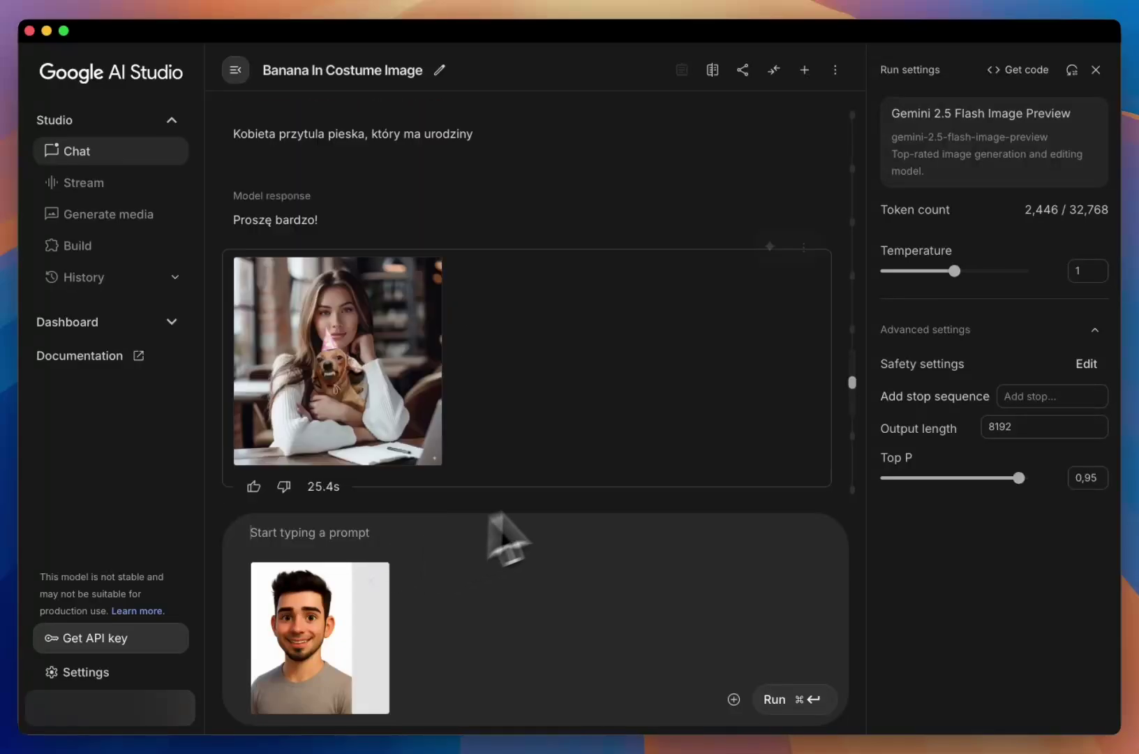
scroll(488, 537, "down", 5)
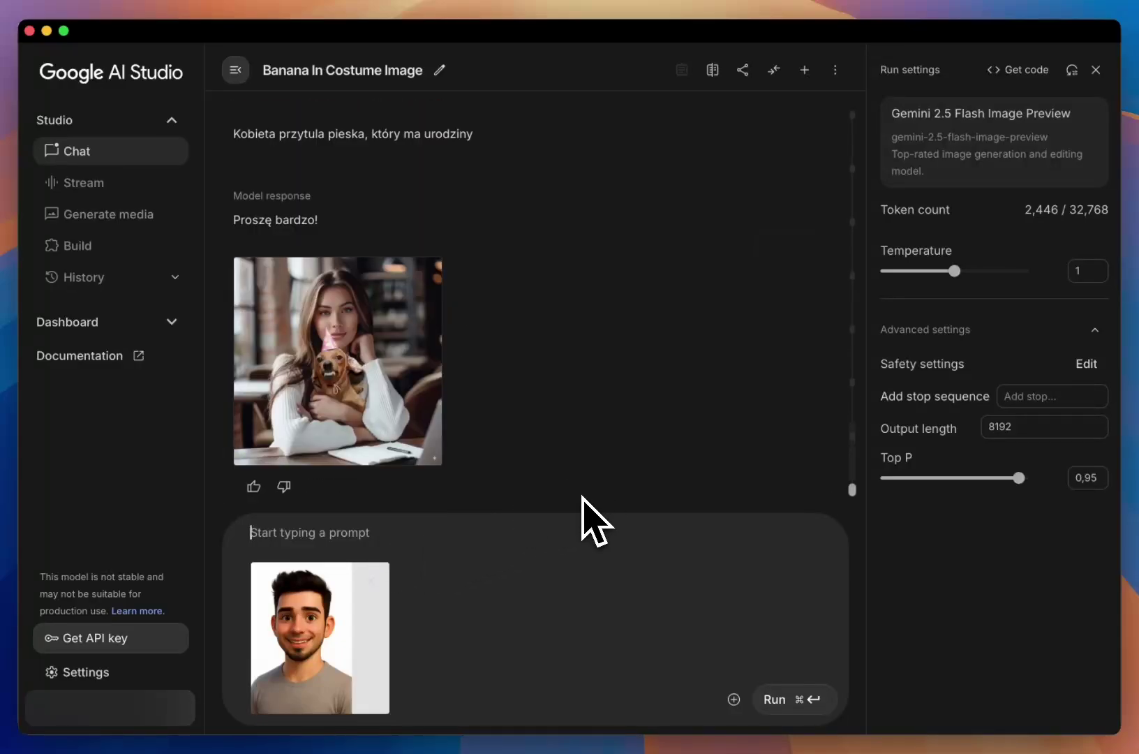
type("zmień tło na plaże")
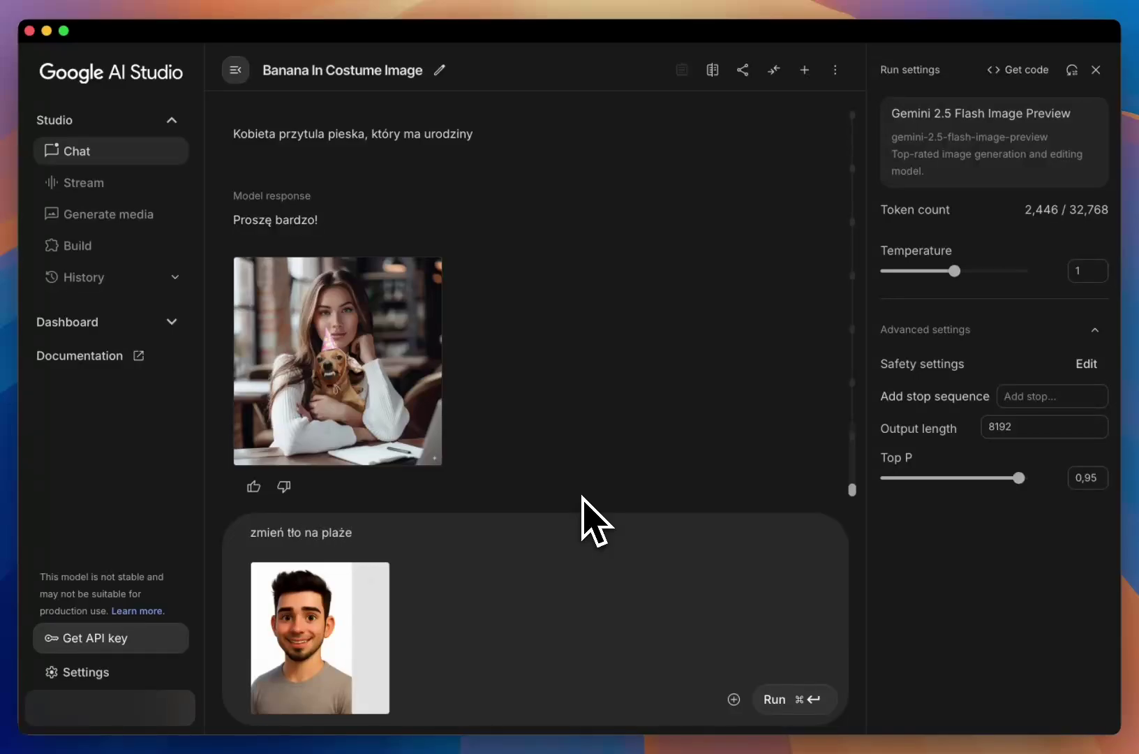
key("super+Return")
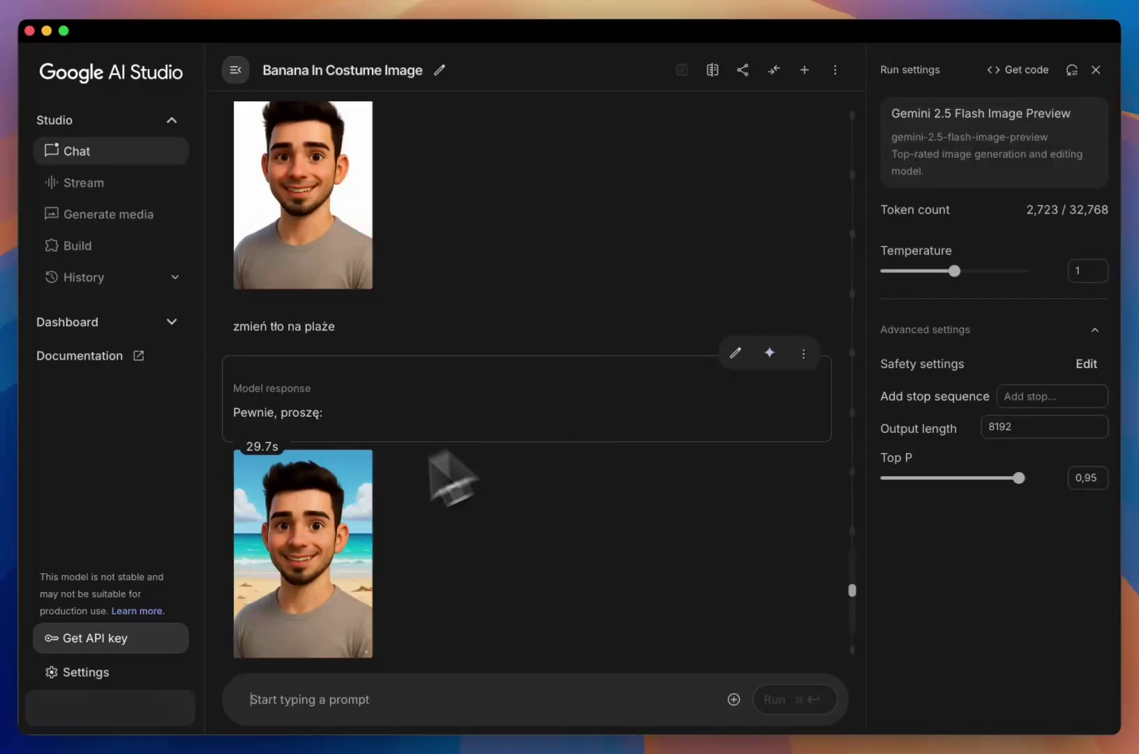
left_click(302, 518)
scroll(572, 335, "down", 10)
scroll(576, 328, "up", 5)
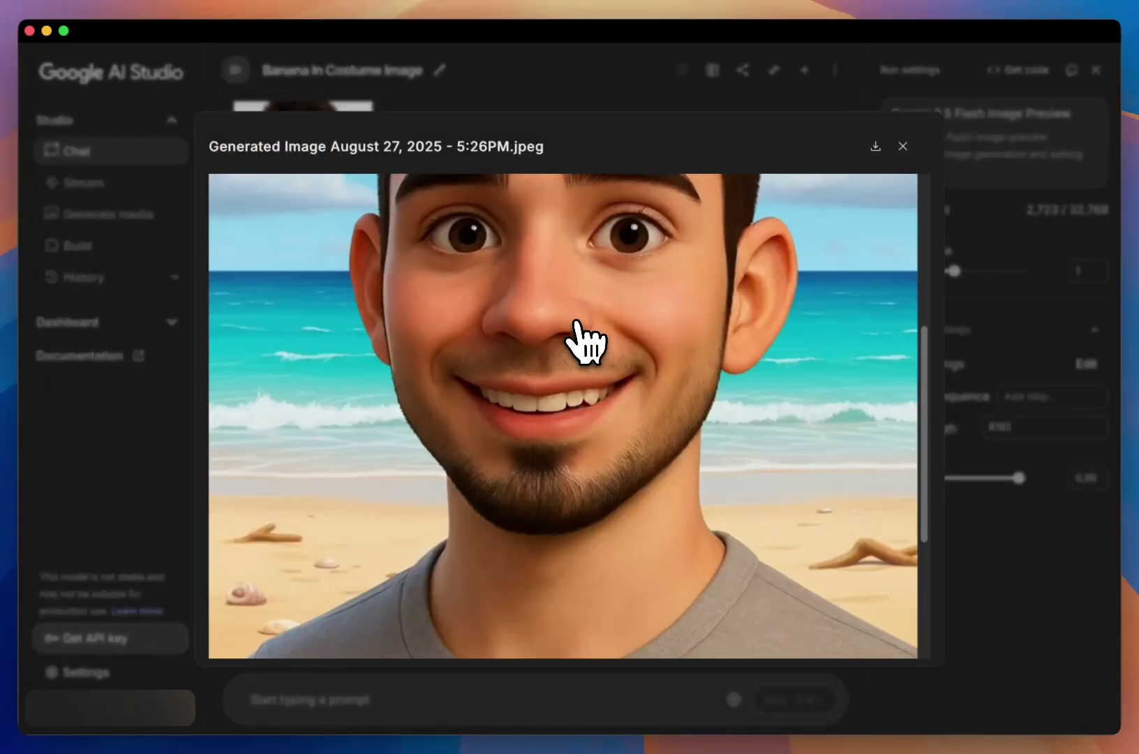
scroll(577, 325, "up", 5)
scroll(587, 343, "down", 10)
scroll(586, 342, "up", 5)
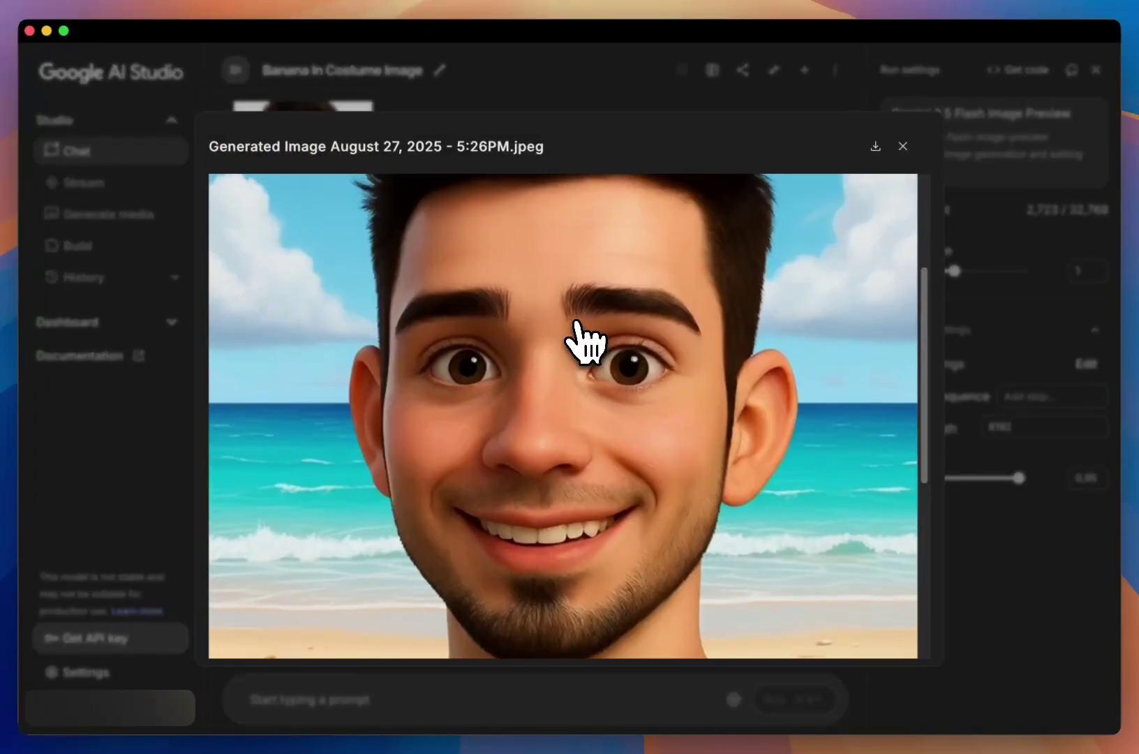
scroll(586, 342, "up", 5)
scroll(577, 323, "down", 10)
scroll(578, 323, "up", 10)
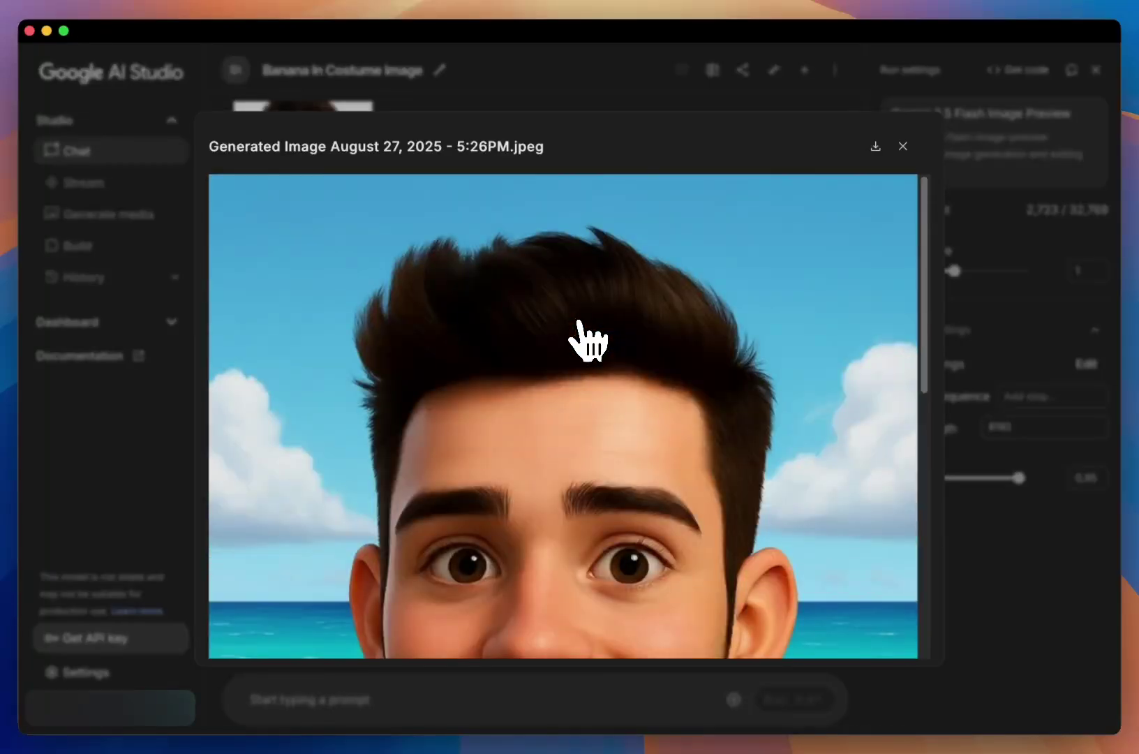
scroll(580, 322, "down", 10)
scroll(585, 334, "up", 10)
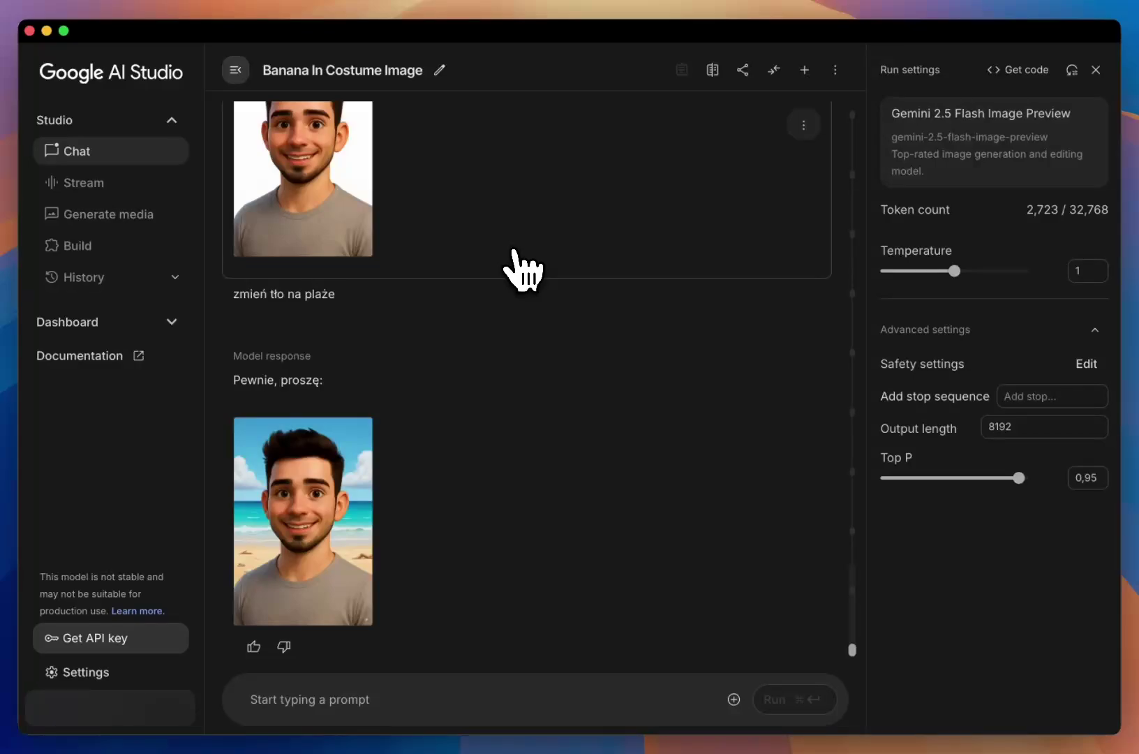
scroll(522, 269, "up", 3)
scroll(522, 269, "up", 3)
scroll(539, 412, "down", 5)
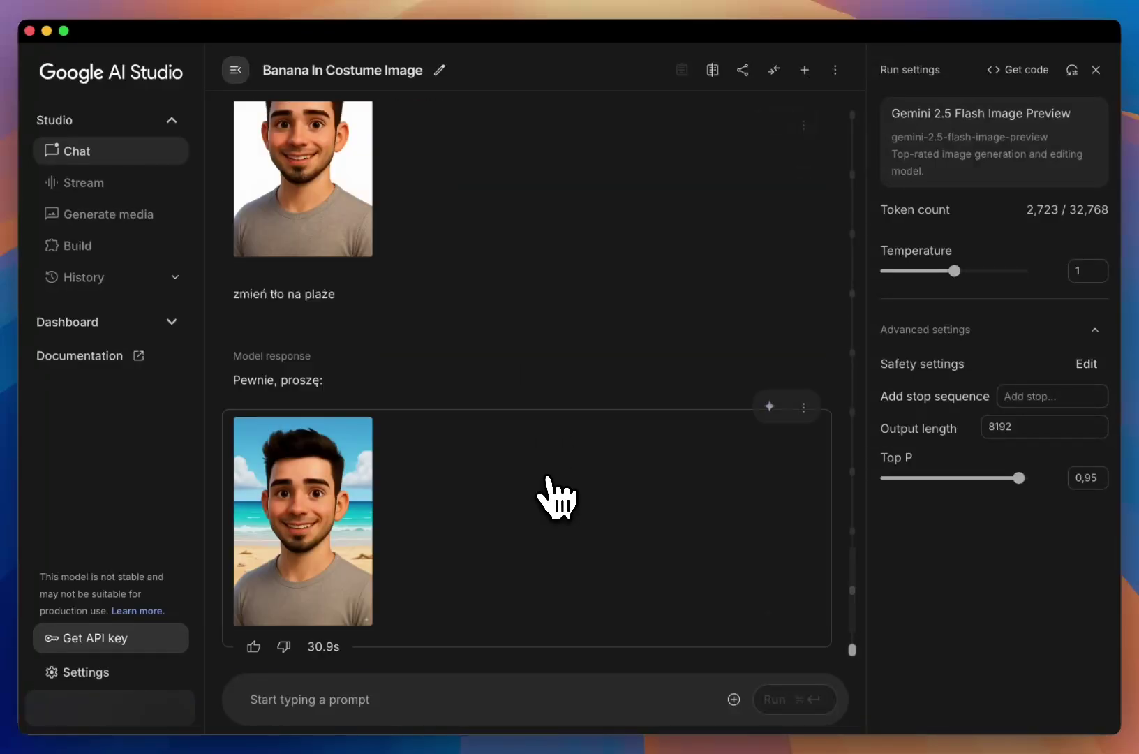